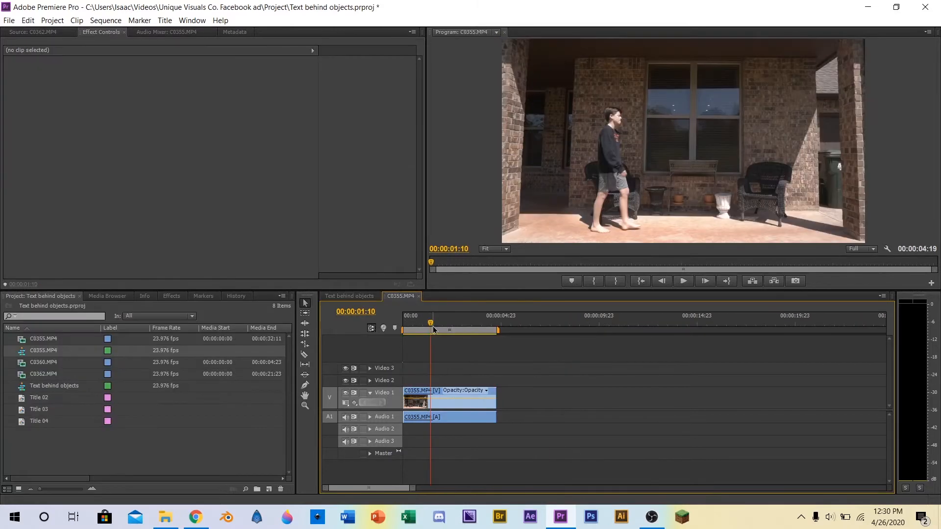
Enlarge the C0355.MP4 clip on Video 1 to a scale of 169 and set its horizontal position to 909
mouse_move(433, 327)
mouse_down()
mouse_move(404, 326)
mouse_move(477, 326)
mouse_move(436, 328)
mouse_up()
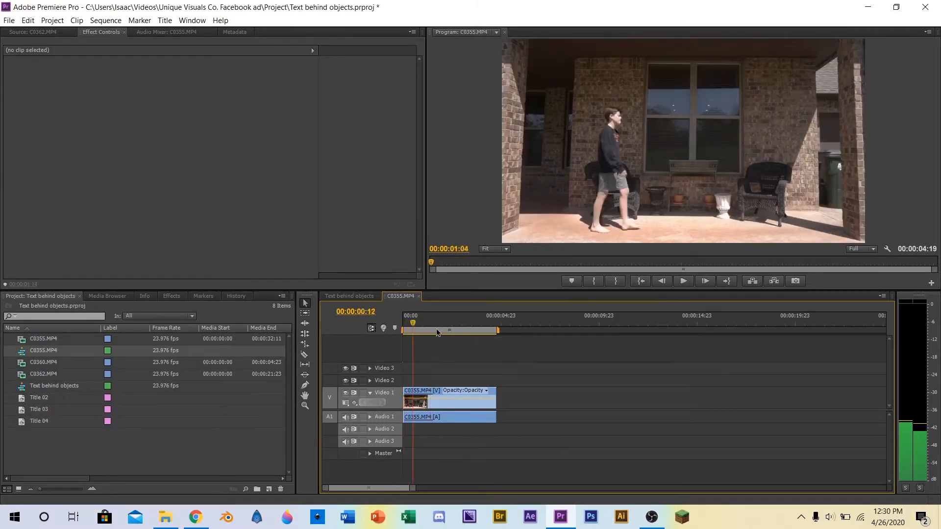
click(431, 399)
click(8, 71)
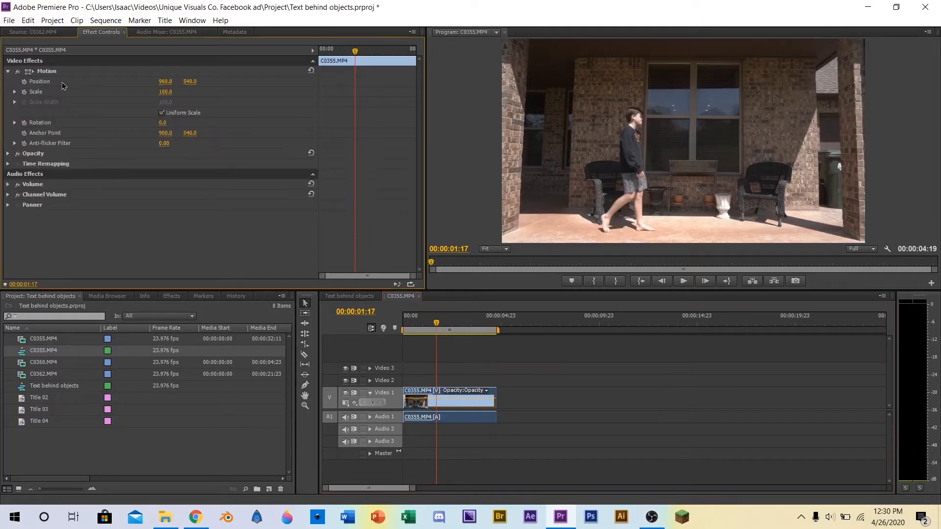
drag(166, 92, 140, 81)
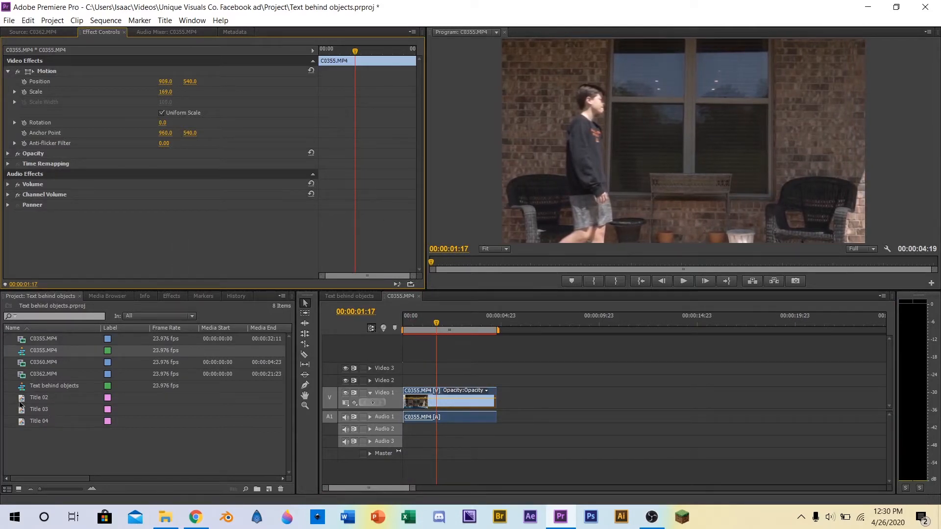
Delete Title 03 and Title 04 from the project
click(44, 413)
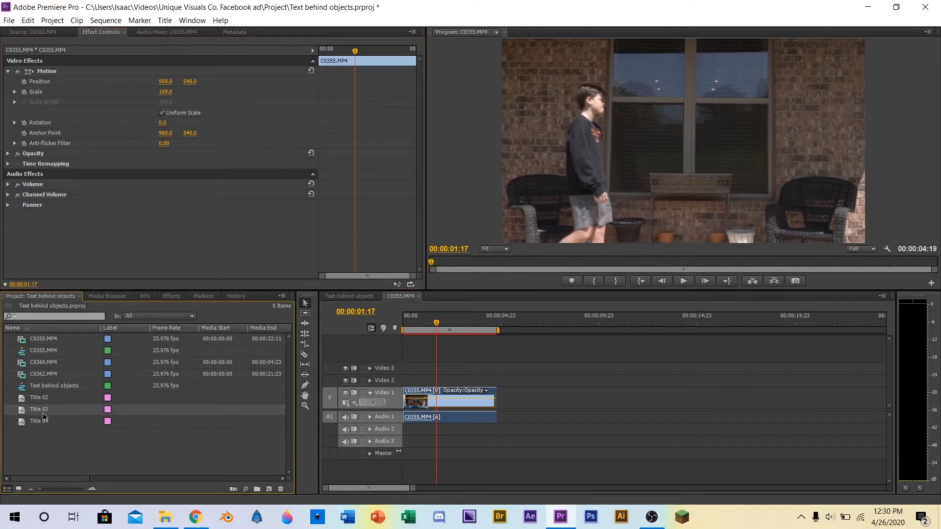
shift+click(41, 416)
key(Delete)
Place Title 02 on Video 2 trimmed to the clip's length, and park the playhead at 00:00:01:10, just before the walker reaches the text
drag(42, 398, 403, 381)
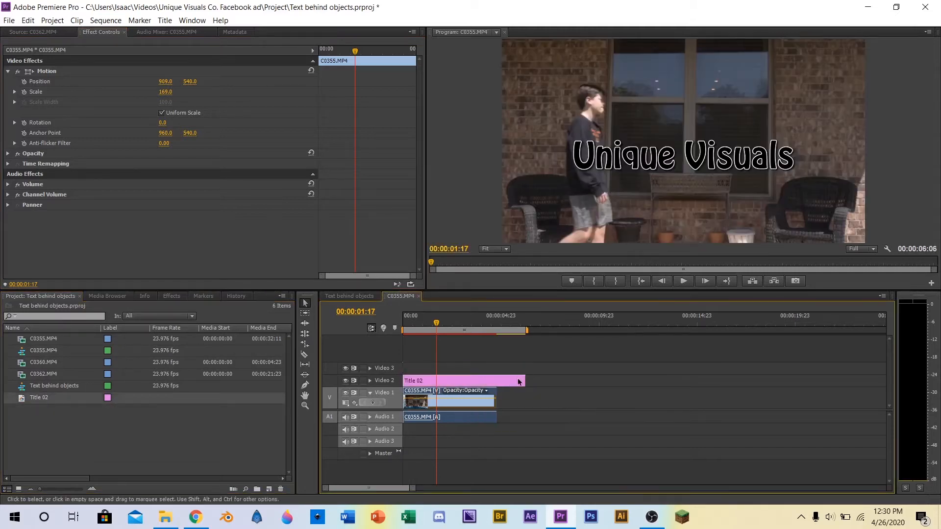
drag(517, 379, 497, 380)
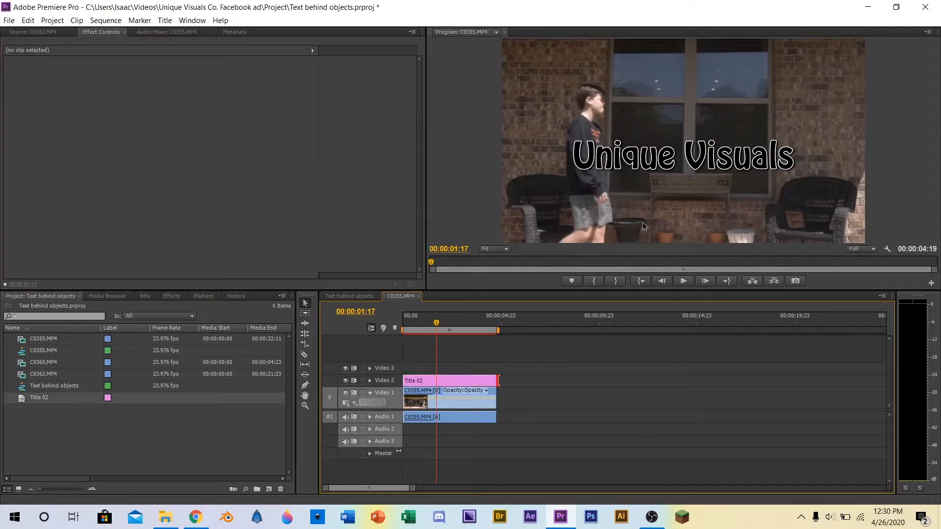
key(space)
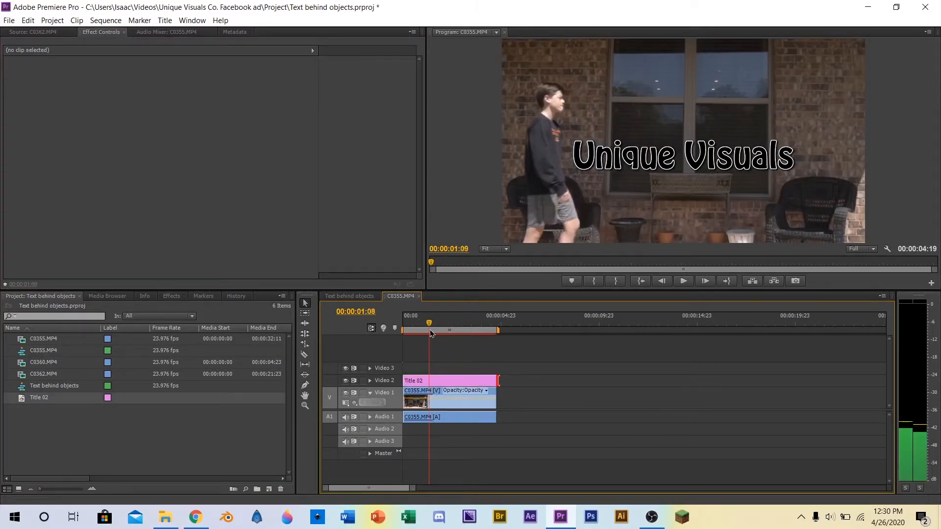
mouse_move(429, 331)
mouse_down()
mouse_move(440, 331)
mouse_move(431, 336)
mouse_up()
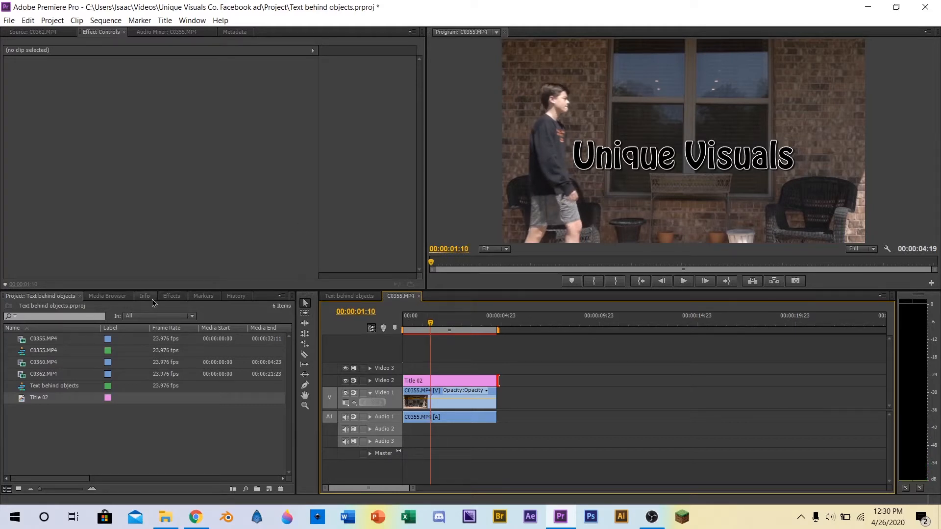
Find the Four-Point Garbage Matte effect and apply it to Title 02 on Video 2
click(171, 295)
drag(74, 308, 3, 316)
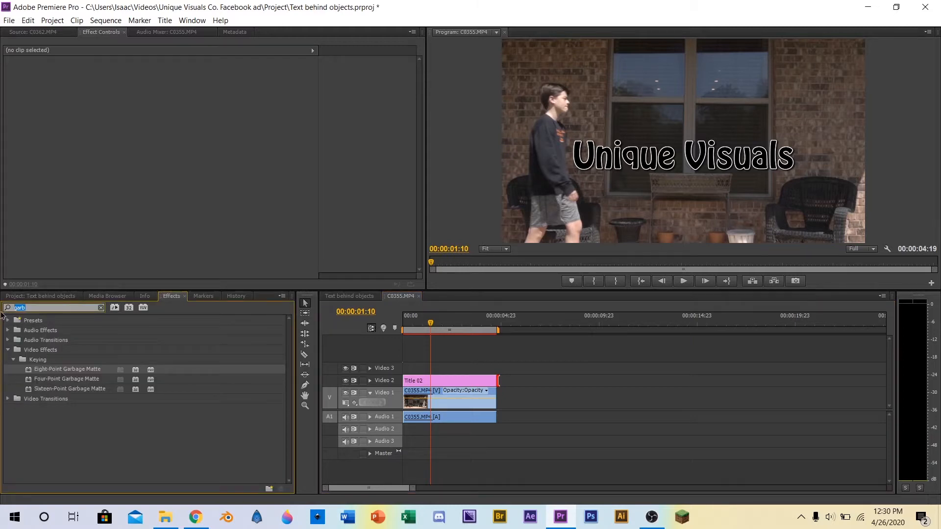
text(gar)
click(42, 380)
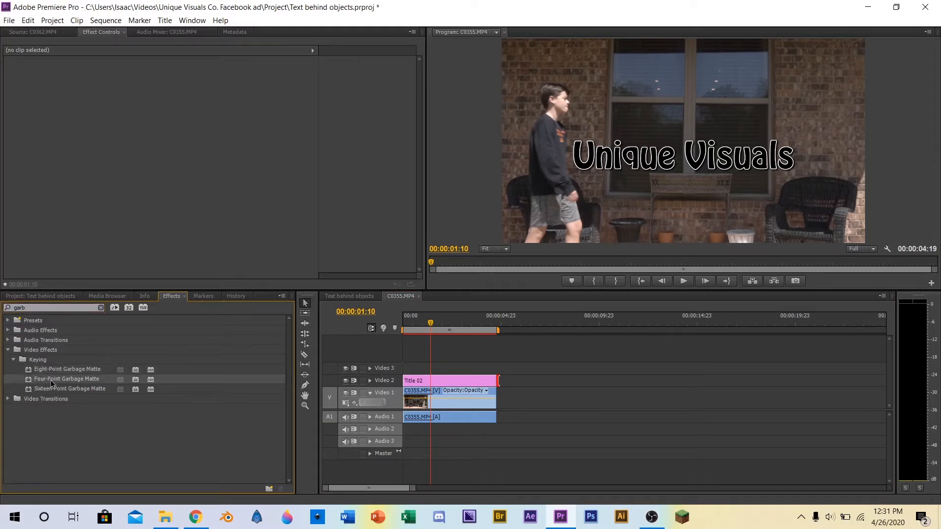
drag(80, 382, 450, 383)
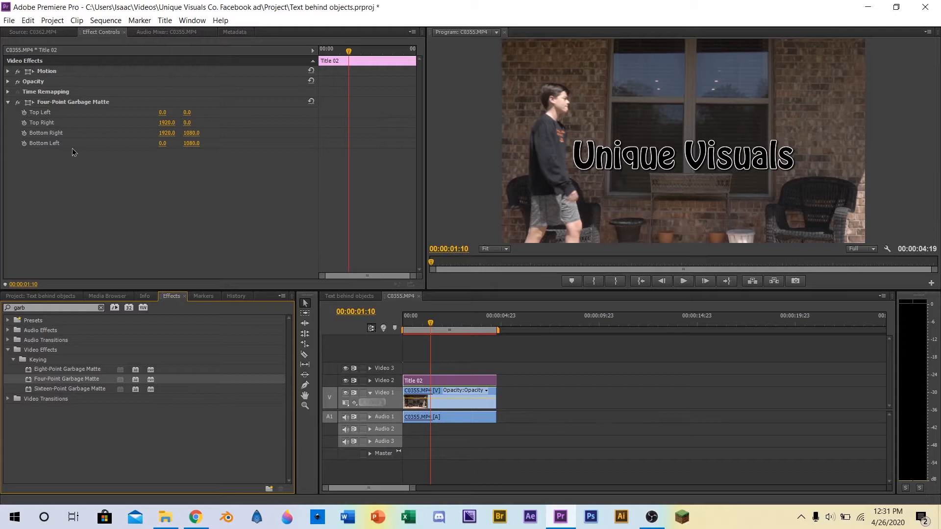
Fit the garbage matte around the title text, with left corners near X 344.6 and right corners near X 1565
click(8, 81)
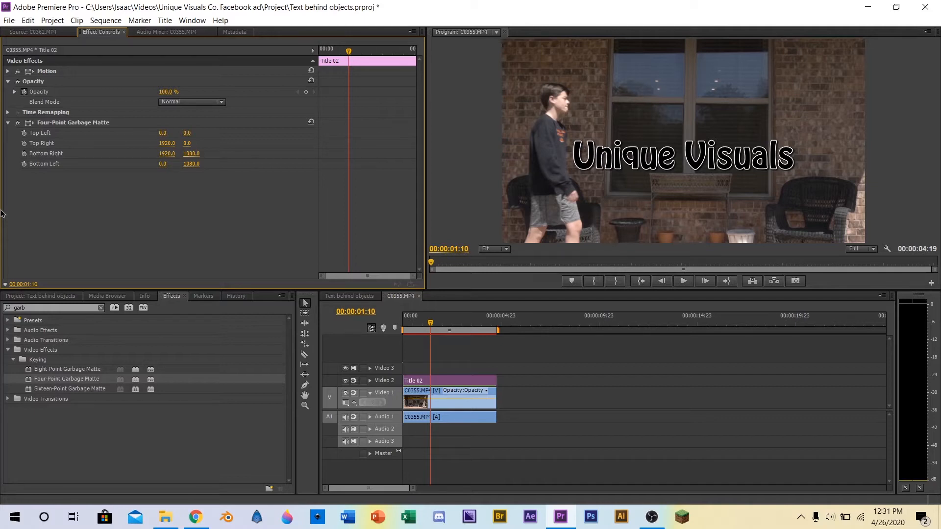
click(73, 122)
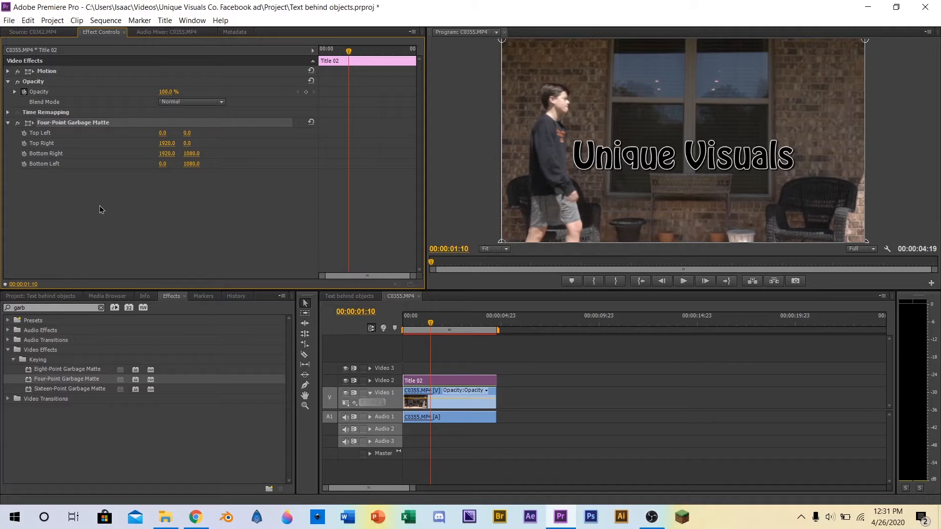
click(81, 204)
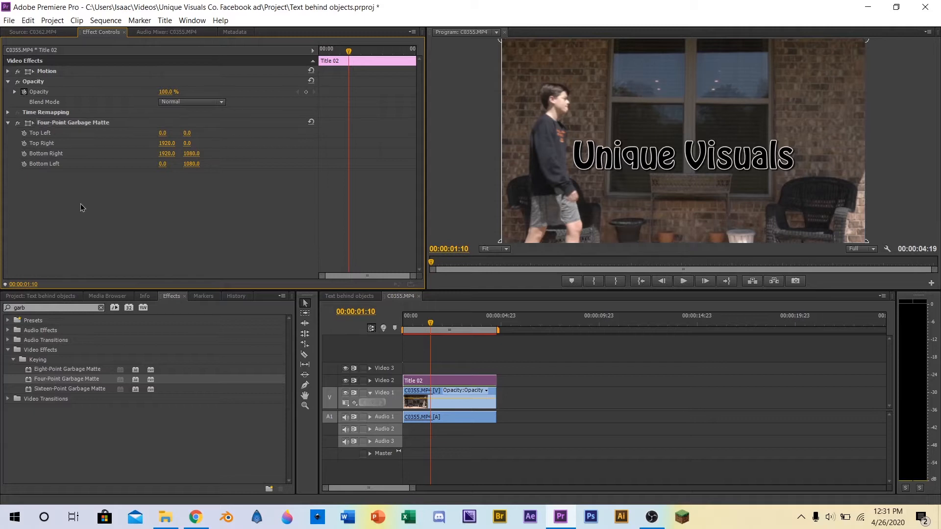
click(72, 126)
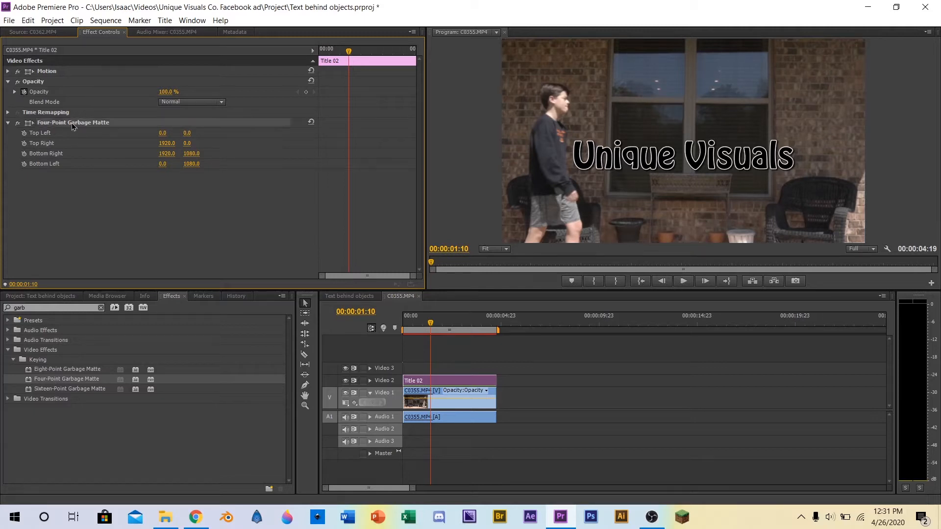
drag(501, 40, 567, 141)
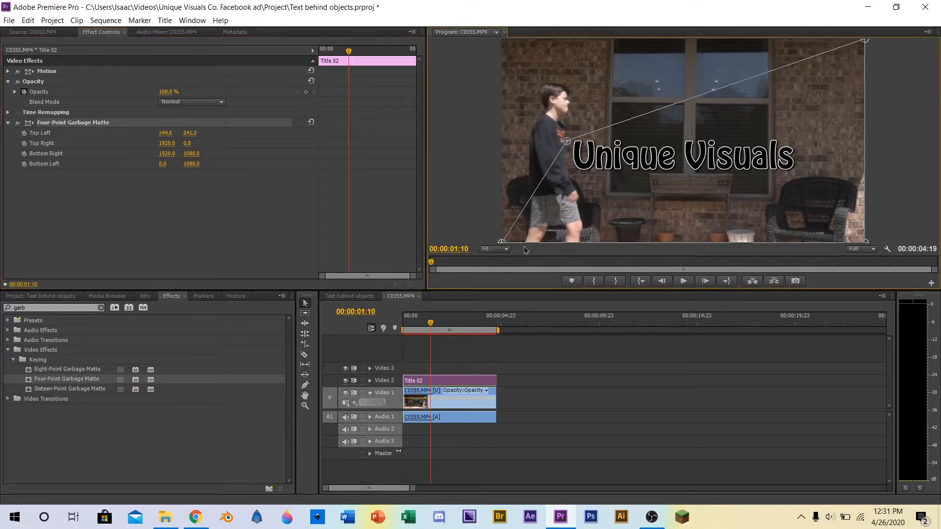
drag(501, 241, 568, 180)
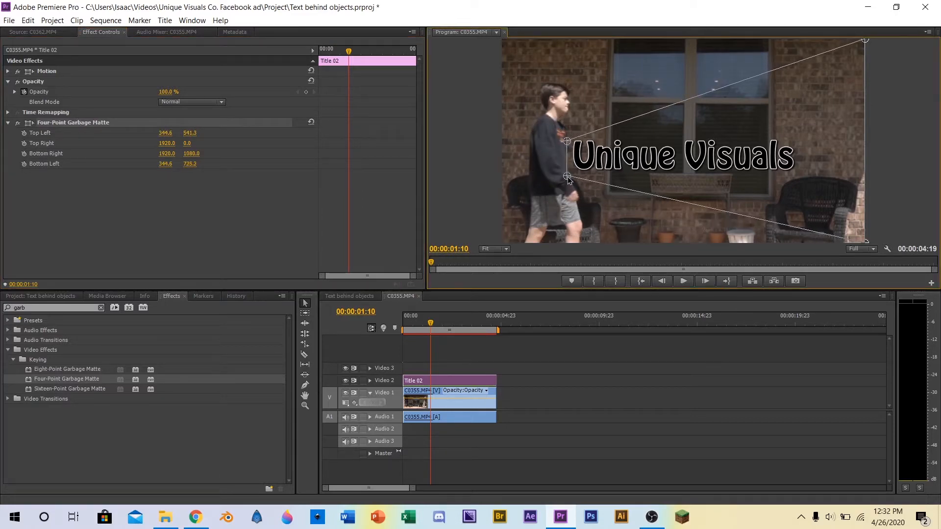
drag(865, 41, 799, 133)
drag(868, 245, 798, 180)
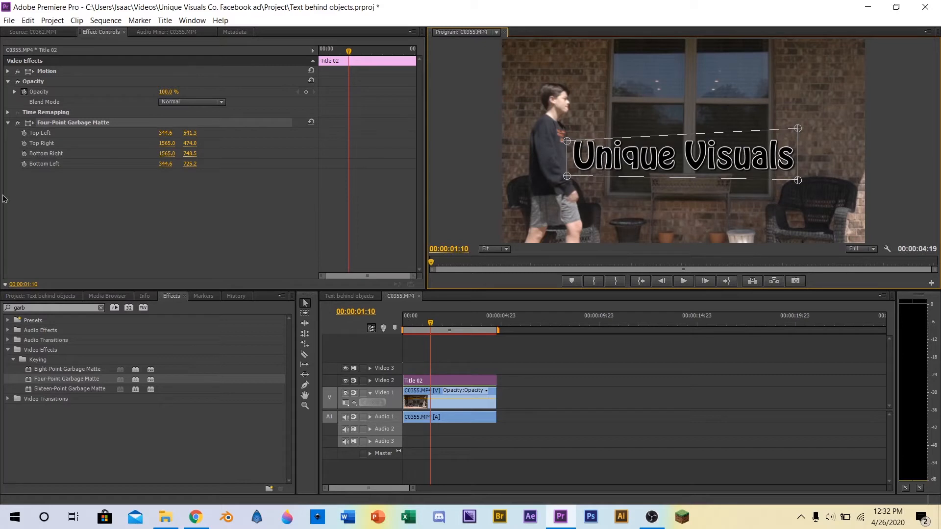
Enable keyframing for all four garbage matte corners at 00:00:01:10
click(24, 133)
click(24, 144)
click(24, 154)
click(24, 164)
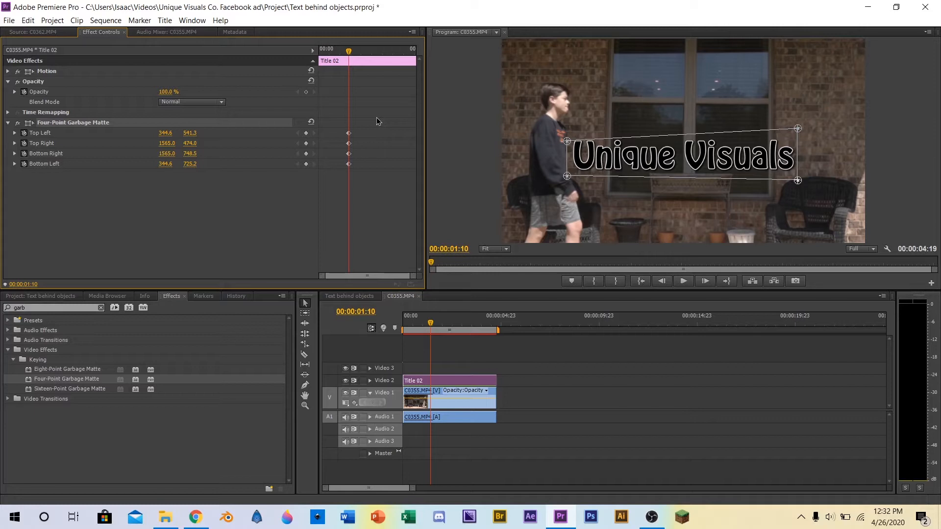
Advance frame by frame from 00:00:01:10, moving the matte's two left corners to follow the front edge of the walker's body
key(Right)
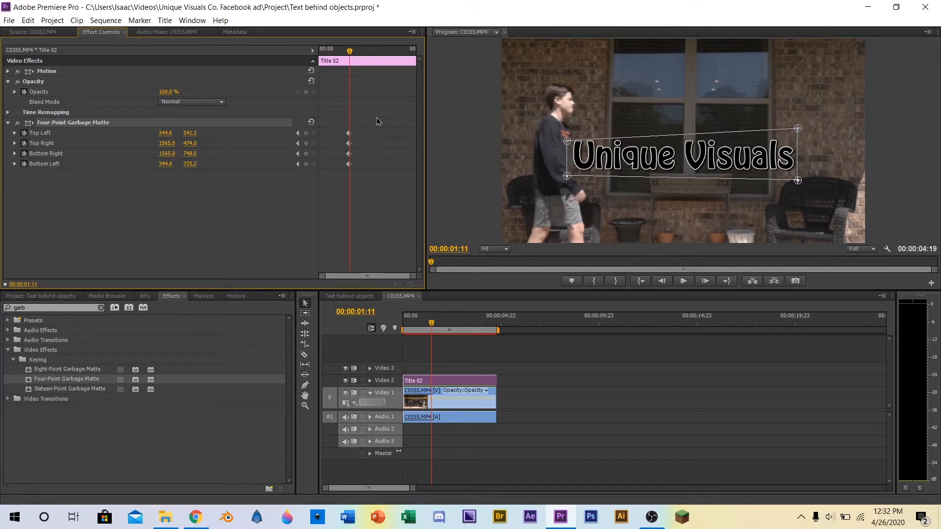
drag(569, 177, 570, 143)
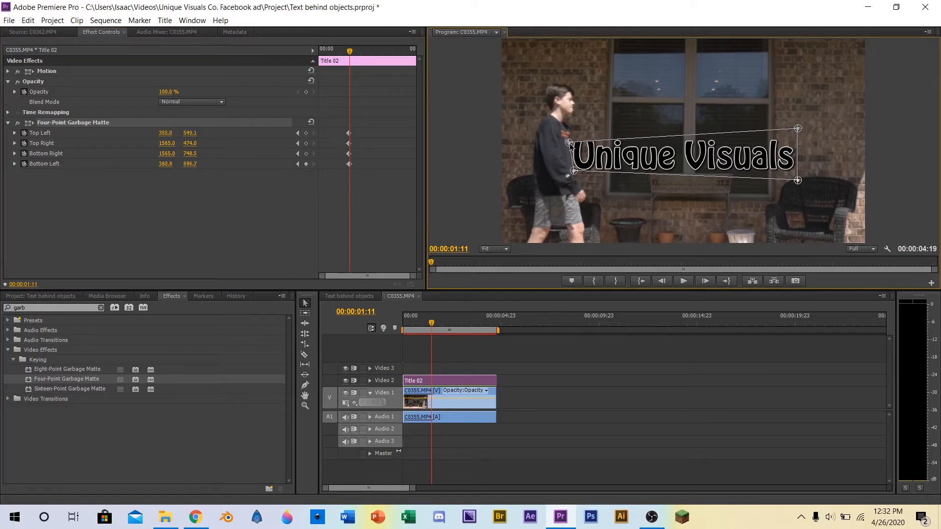
key(Right)
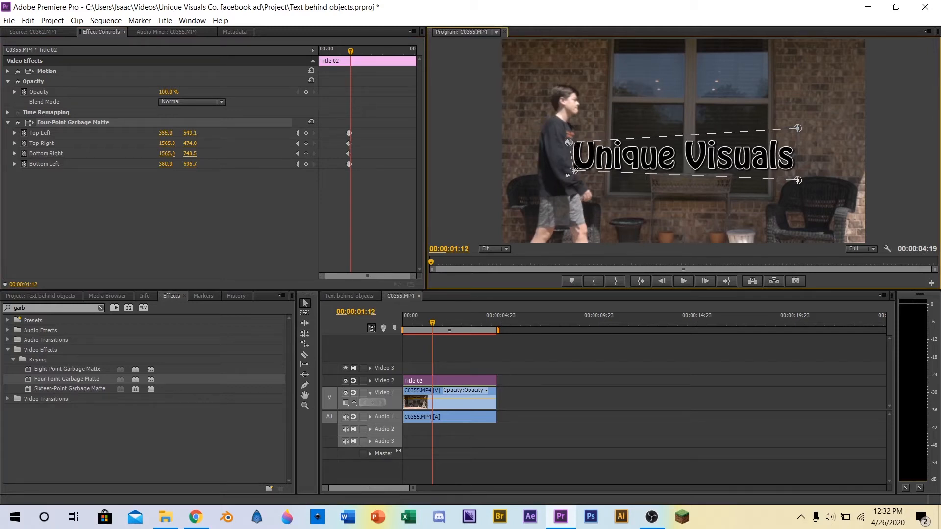
drag(574, 171, 576, 146)
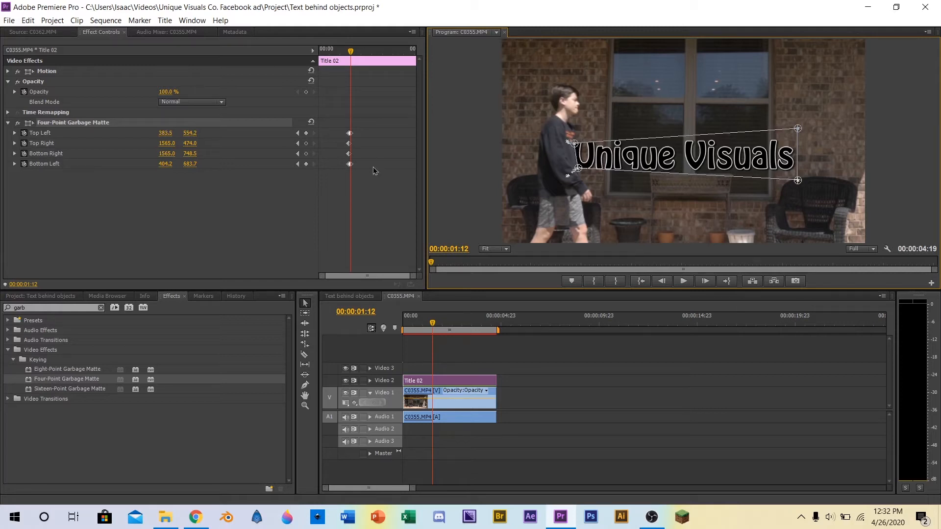
key(Right)
mouse_move(579, 168)
mouse_down()
mouse_move(588, 144)
mouse_move(588, 172)
mouse_up()
key(Right)
Switch to the Text behind objects sequence and examine Title 02's garbage matte keyframes around 00:00:03:07 and 00:00:03:08
click(348, 296)
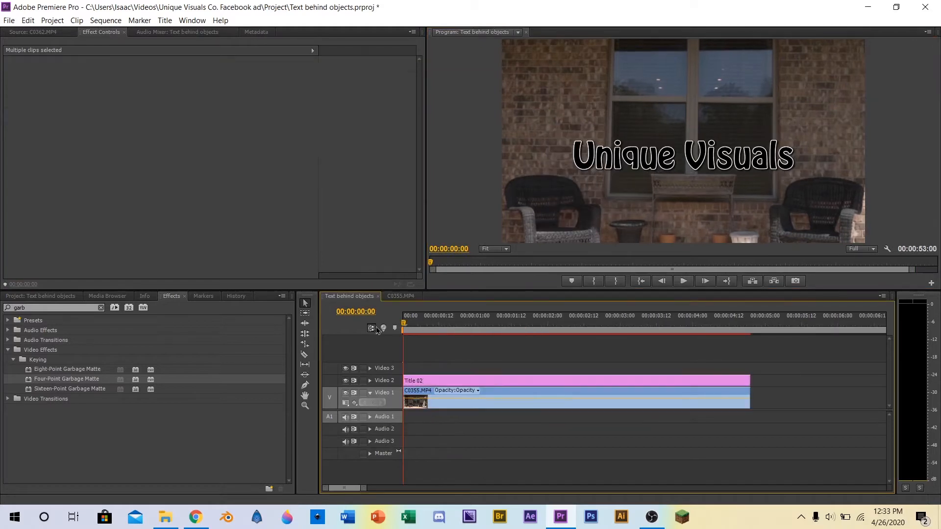
drag(404, 323, 638, 322)
click(594, 386)
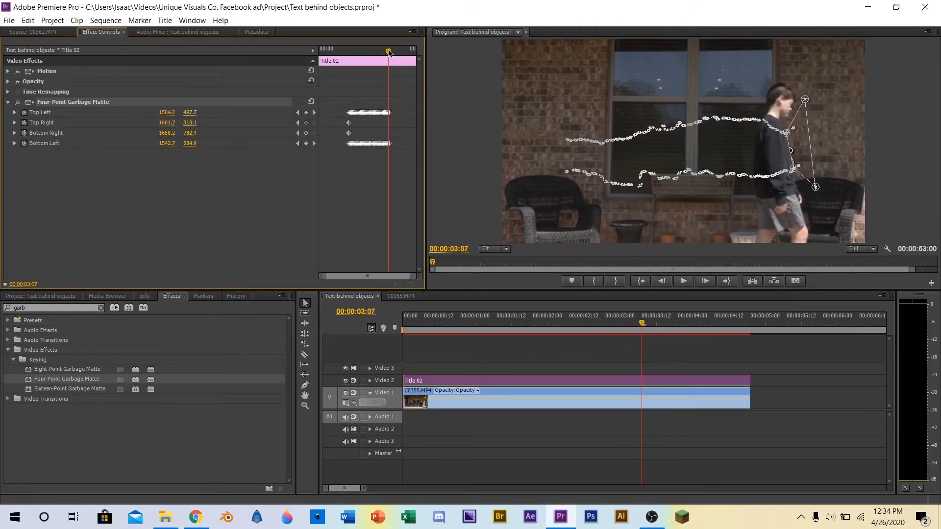
drag(388, 51, 389, 51)
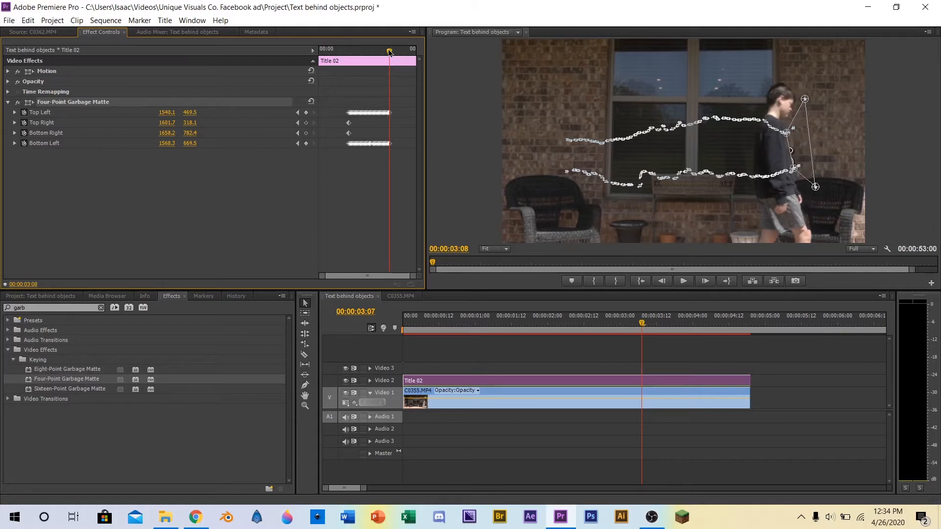
drag(389, 51, 388, 51)
drag(388, 52, 389, 52)
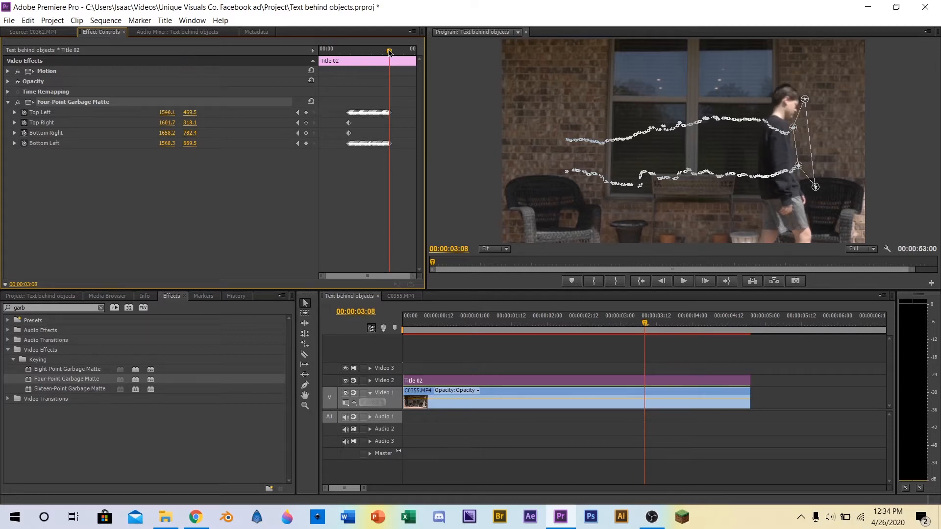
drag(389, 52, 389, 51)
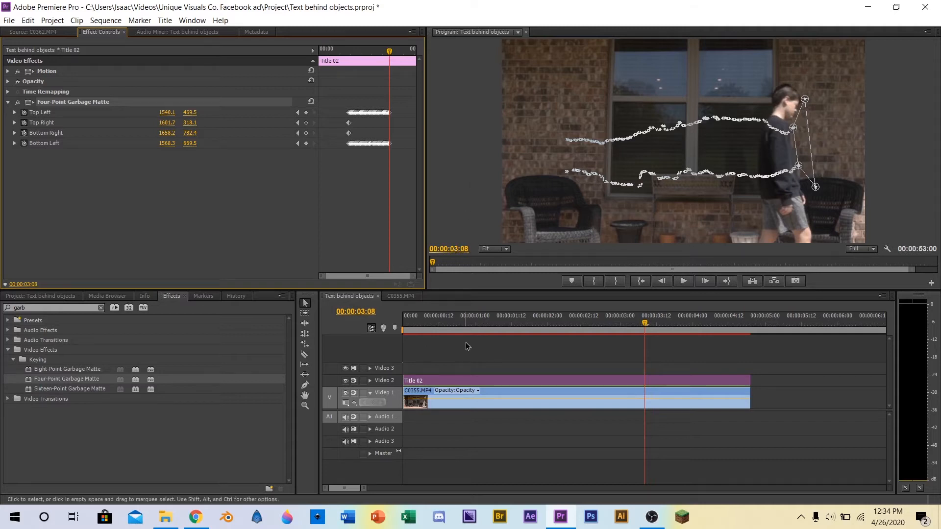
Preview the text reveal at 00:00:02:09 and in the tree clip from 00:00:42:01, and return to the sequence start
click(467, 367)
drag(645, 324, 575, 322)
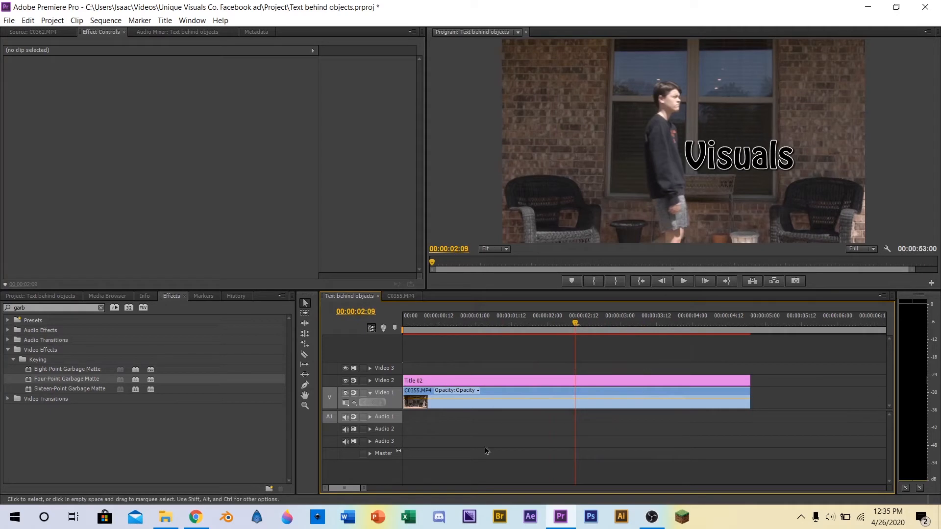
drag(369, 492, 513, 488)
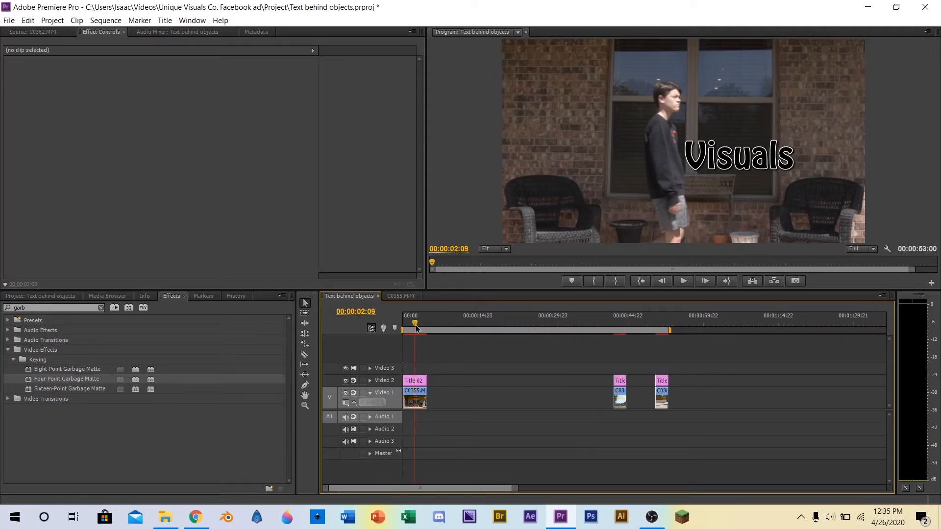
drag(419, 325, 614, 324)
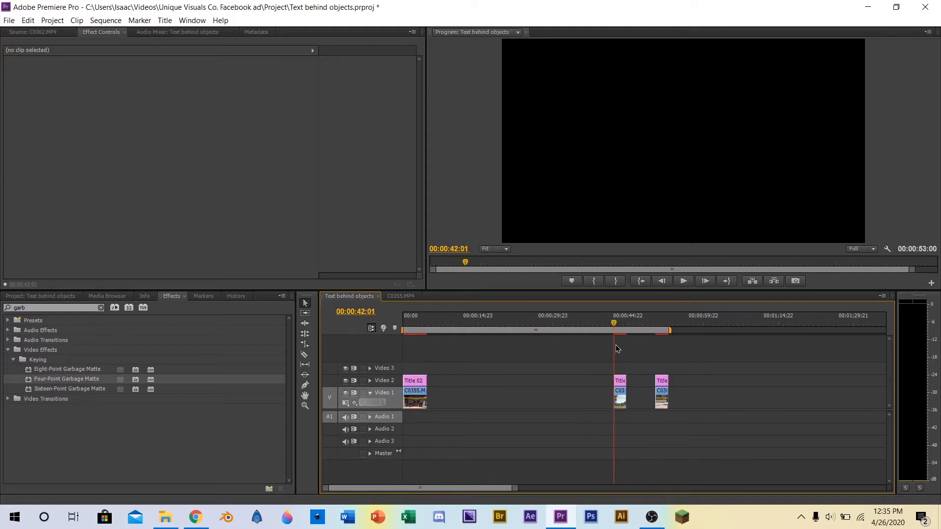
key(space)
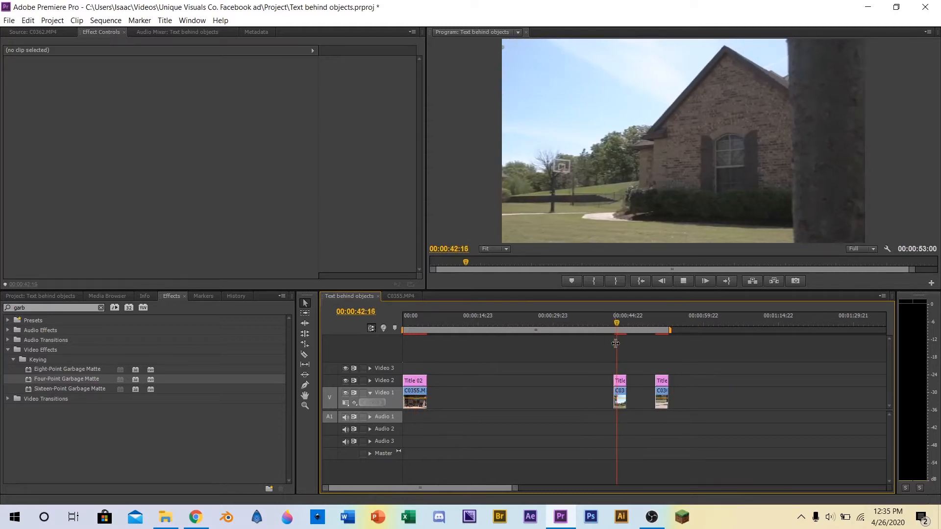
key(space)
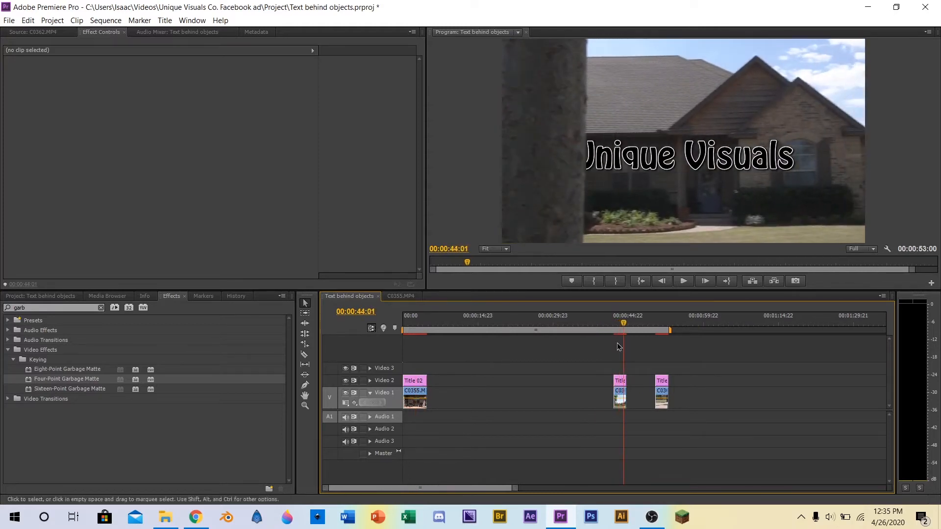
click(619, 327)
mouse_move(622, 329)
mouse_down()
mouse_move(632, 324)
mouse_move(607, 325)
mouse_up()
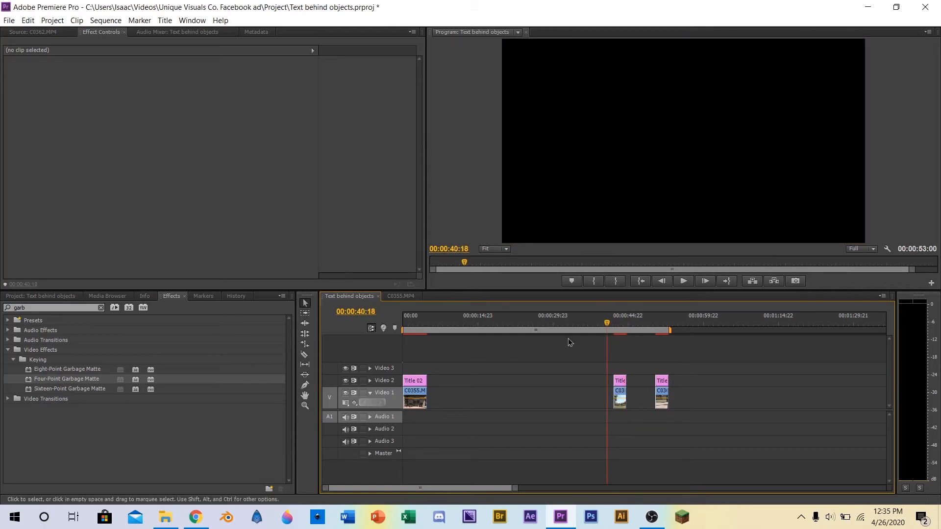
key(Home)
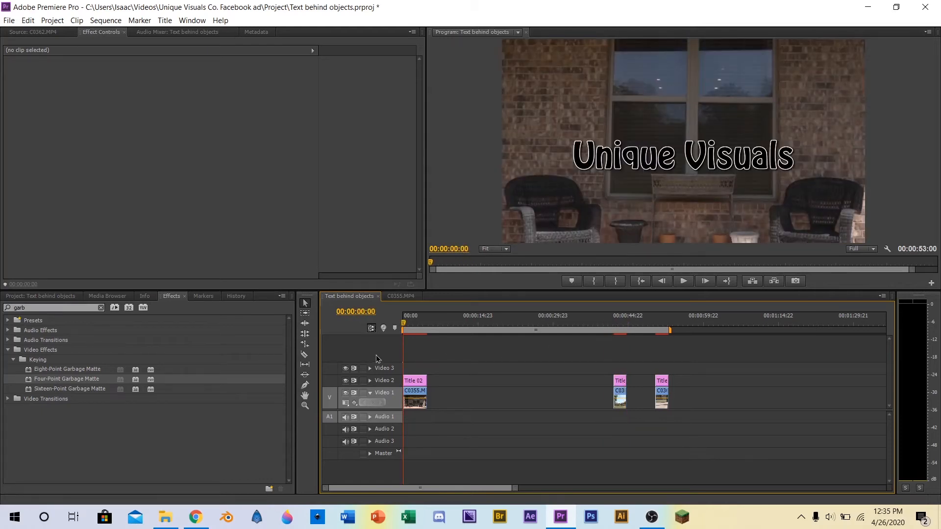
Preview the title reveal behind the walker around 00:00:02:11 to 00:00:02:20, and the last clip of the sequence
drag(404, 329, 419, 331)
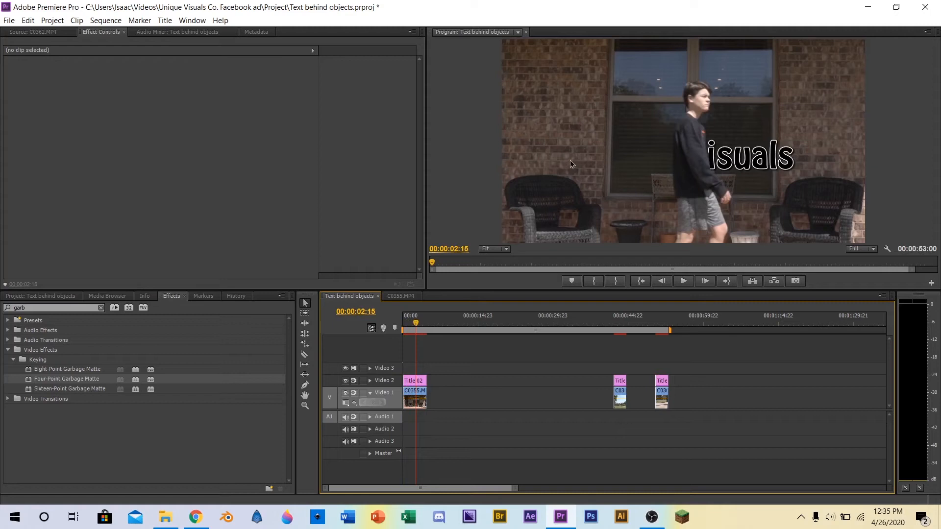
drag(419, 328, 419, 328)
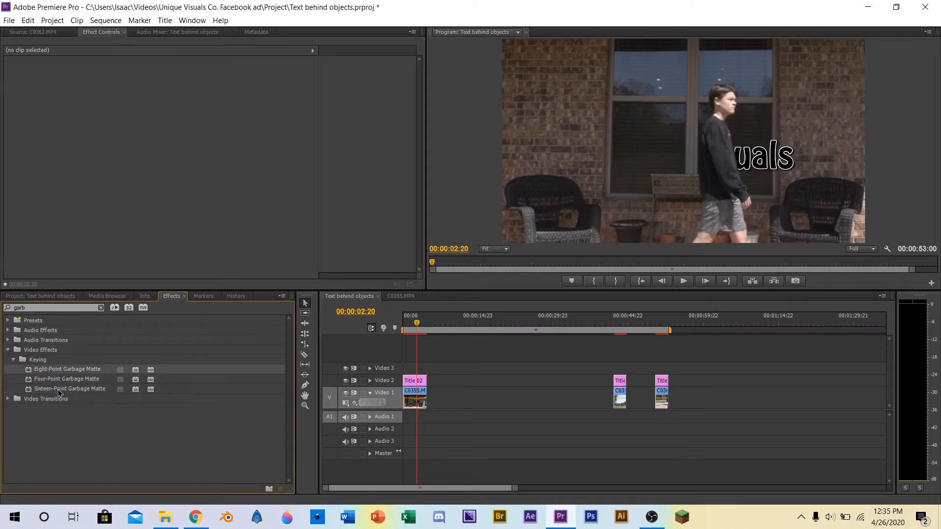
click(416, 324)
mouse_move(416, 326)
mouse_down()
mouse_move(406, 326)
mouse_move(417, 331)
mouse_up()
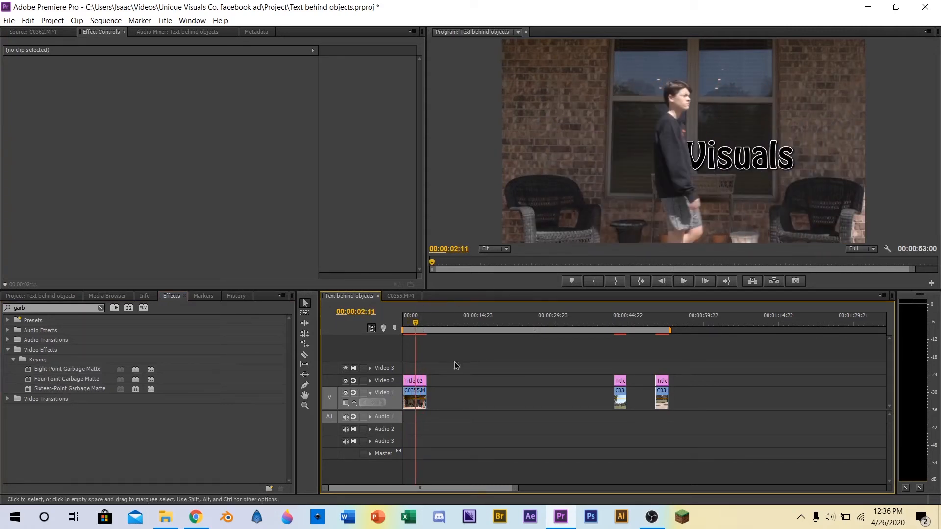
click(652, 325)
drag(652, 325, 664, 322)
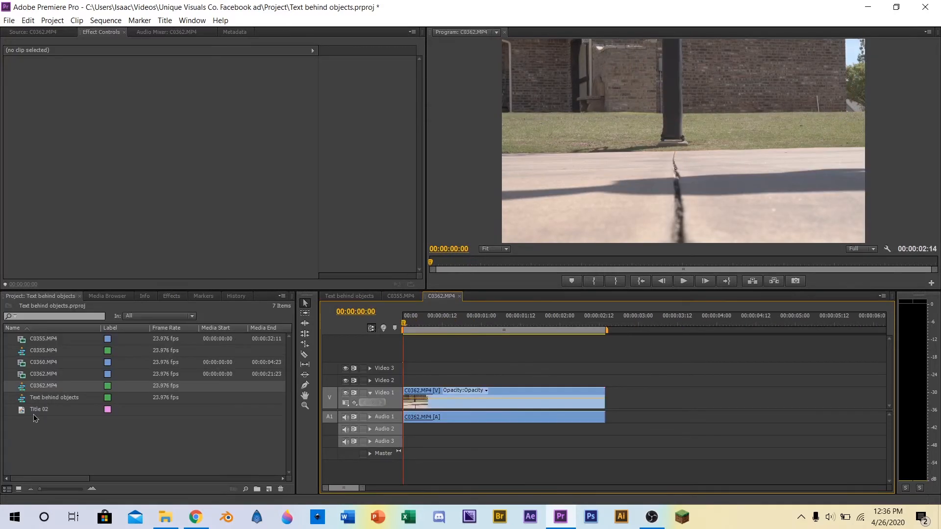
Place Title 02 on Video 2 at the start of the C0362.MP4 sequence and cut it off at the end of the clip
drag(189, 407, 372, 382)
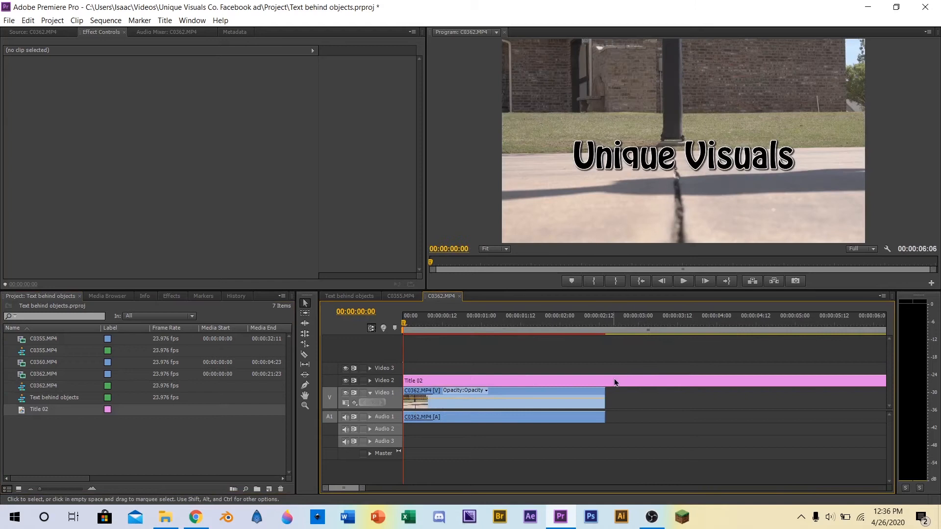
key(c)
click(607, 380)
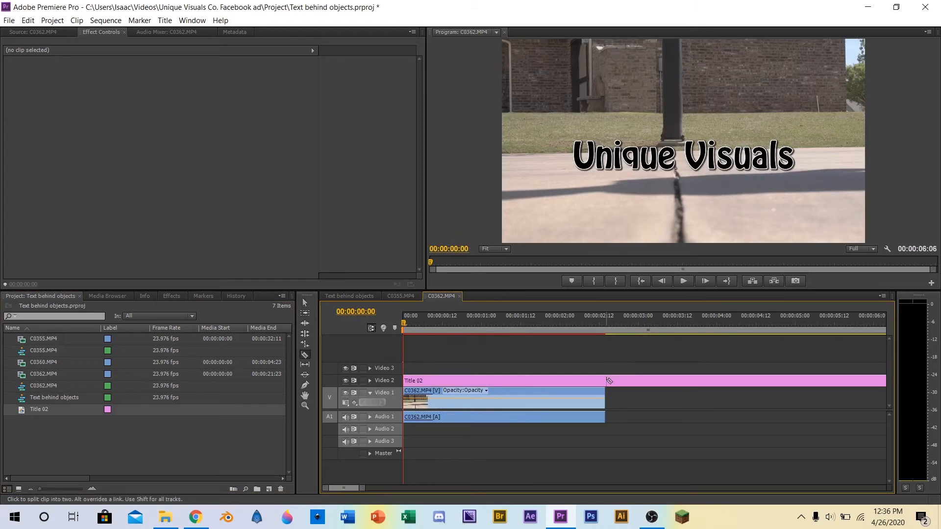
key(v)
click(657, 386)
key(Delete)
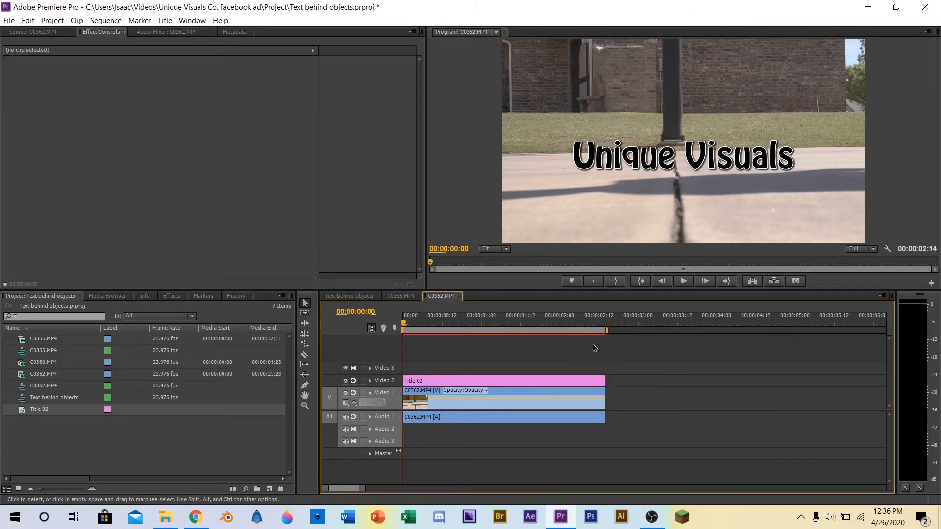
At 00:00:01:17, scale Title 02 to about 61.6 and move it beneath the planted foot, near position 576.5, 685
drag(404, 322, 536, 323)
click(492, 381)
click(8, 72)
click(626, 119)
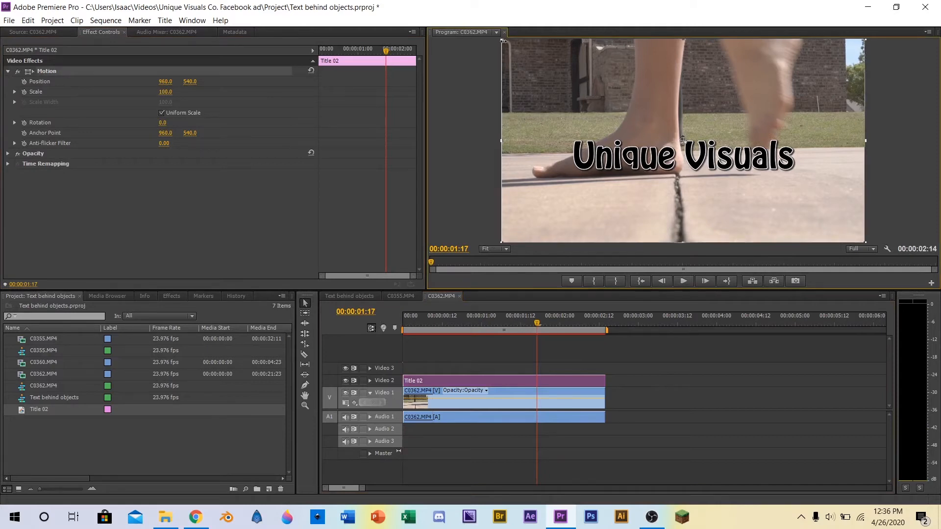
drag(501, 40, 542, 79)
drag(687, 159, 613, 186)
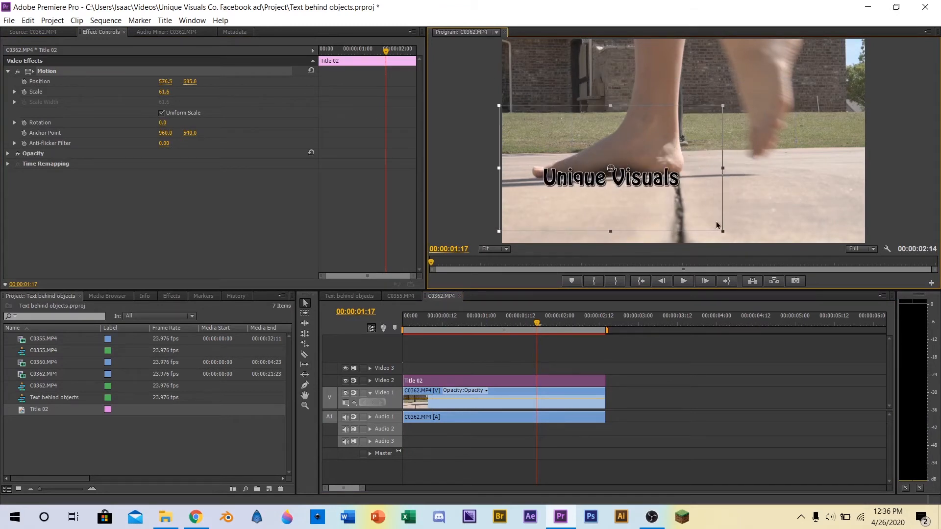
Rotate the title to about -2.5° and raise it under the foot to about position 566.2, 633.2
drag(729, 236, 732, 232)
drag(627, 192, 622, 177)
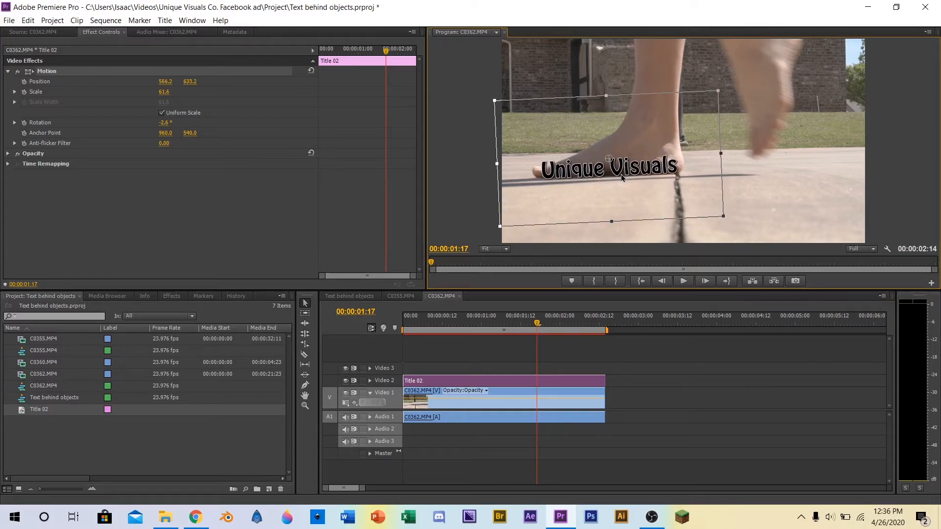
drag(733, 221, 733, 221)
Check the title against the foot frame by frame, then nudge it at 00:00:01:18 to about position 573.9, 635.8
key(Right)
key(Right)
key(Right)
key(Right)
key(Right)
key(Right)
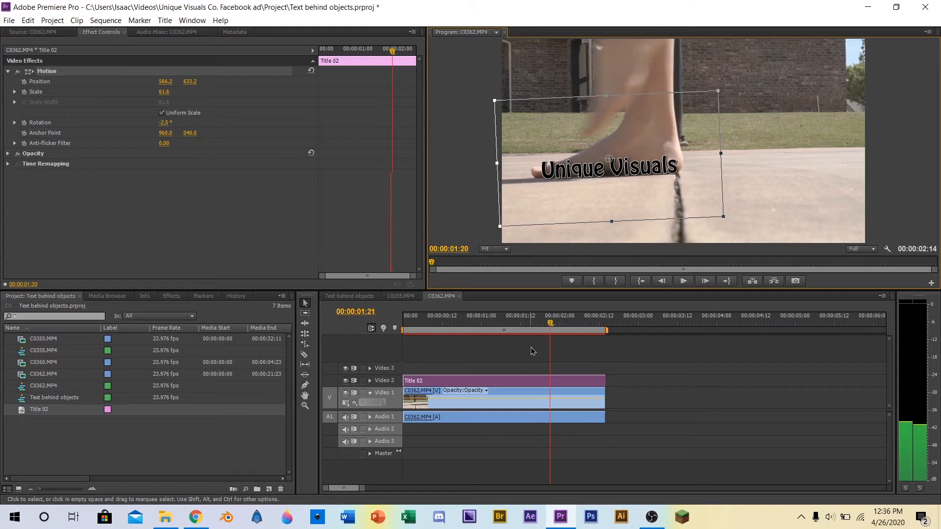
key(Left)
key(Left)
key(Left)
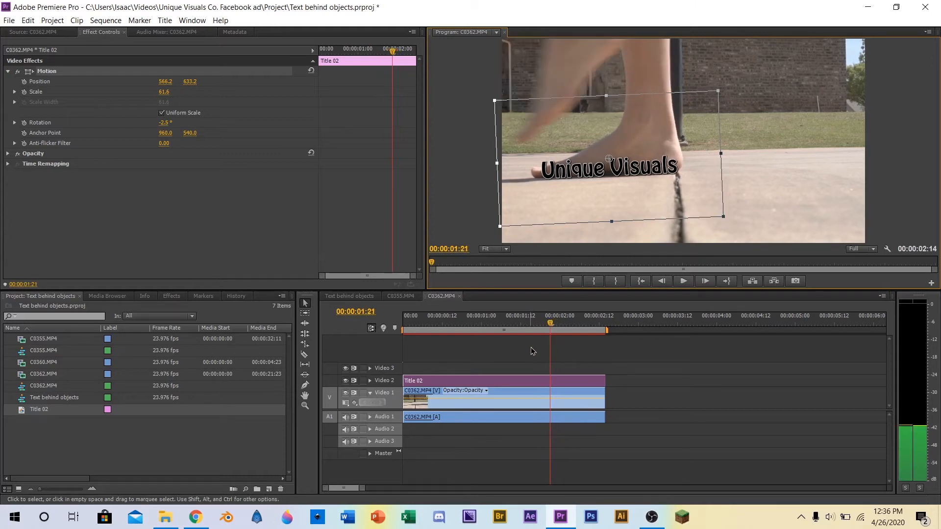
key(Left)
key(Left)
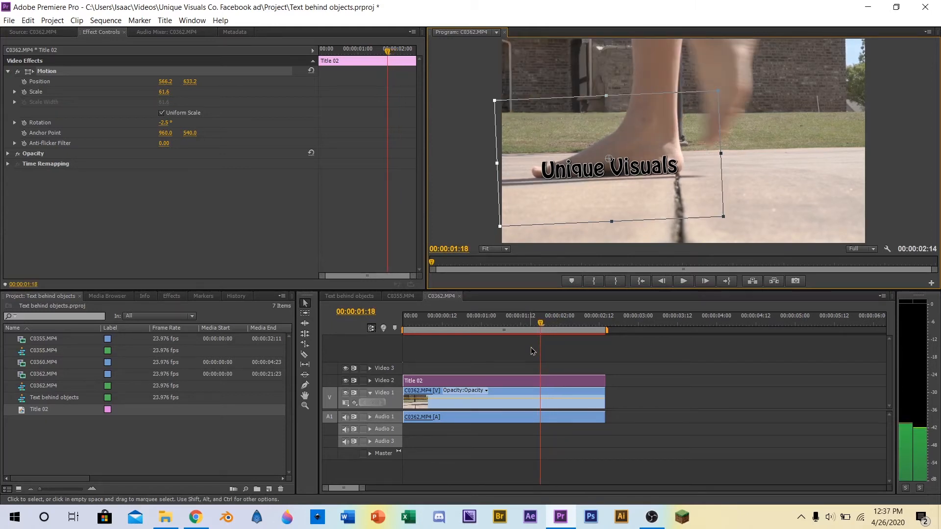
drag(628, 144, 591, 171)
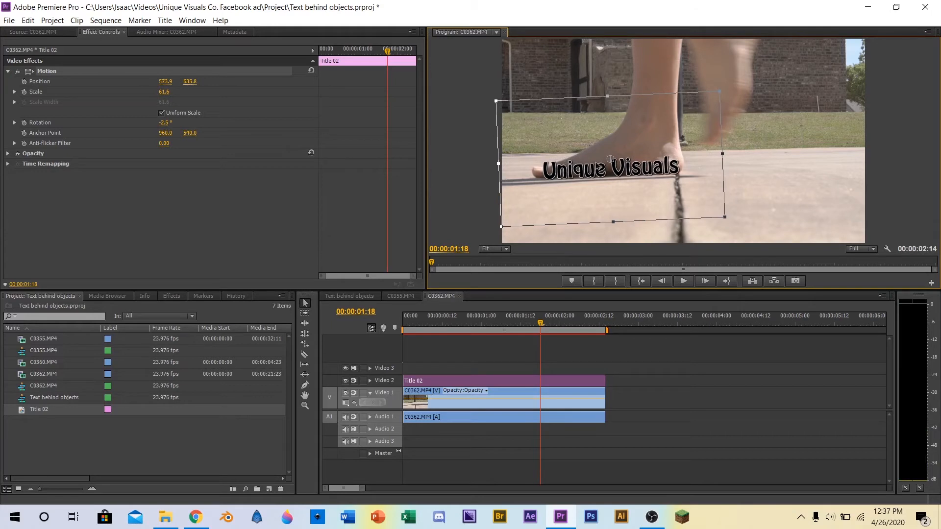
Apply the Eight-Point Garbage Matte effect to Title 02 with the playhead at 00:00:01:06
drag(541, 323, 503, 328)
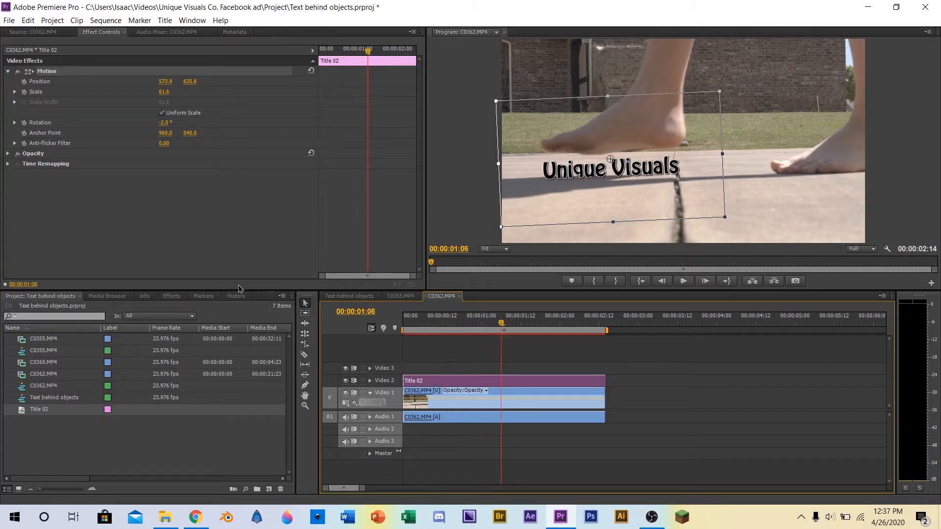
click(172, 296)
click(52, 371)
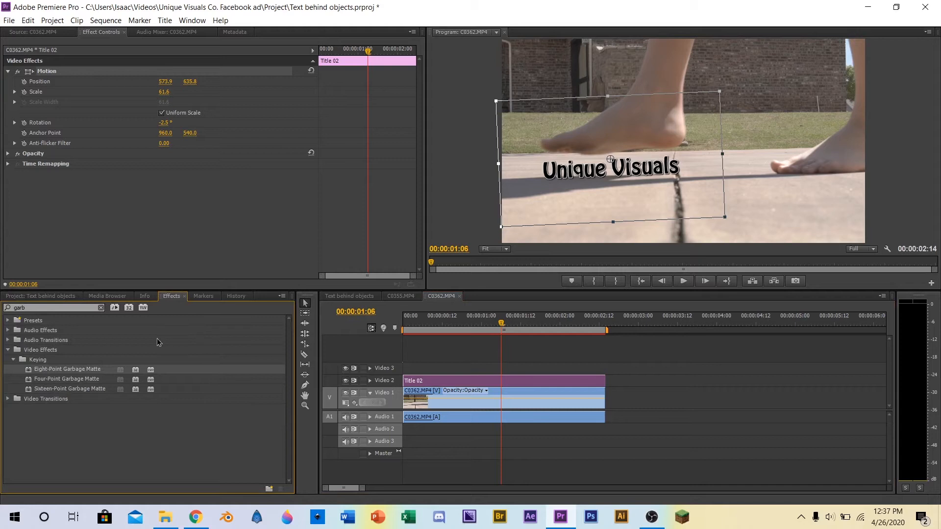
drag(53, 373, 70, 207)
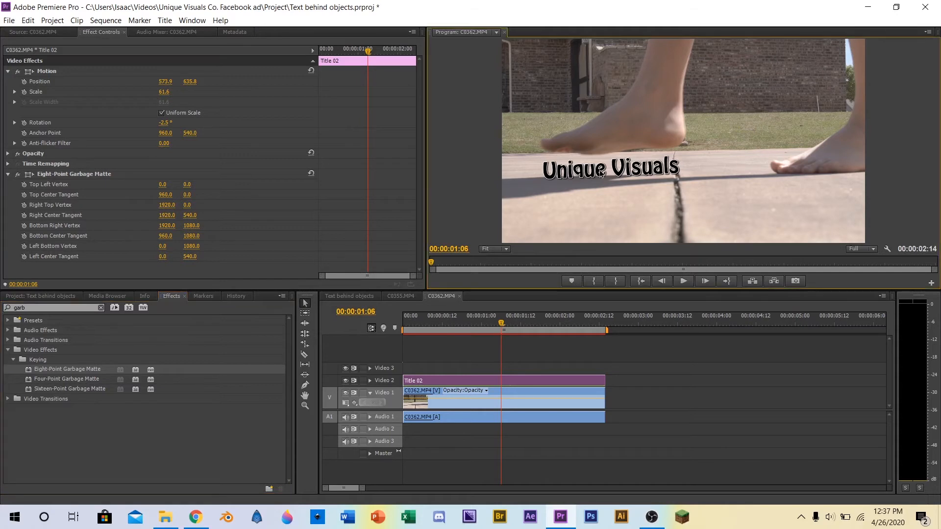
Line up the matte's left centre, three top, right centre and bottom right points along the sole of the raised foot
click(49, 175)
drag(496, 102, 570, 156)
drag(500, 166, 544, 152)
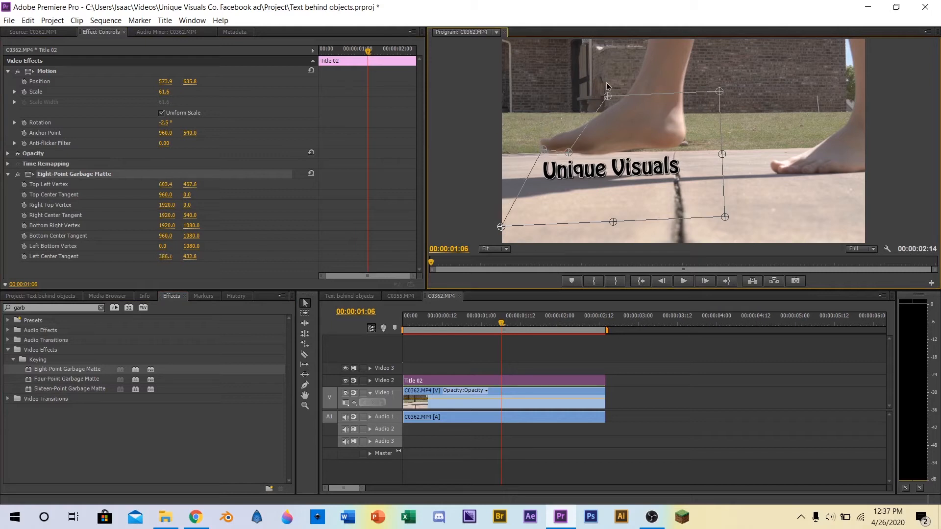
drag(608, 98, 598, 152)
drag(718, 91, 635, 147)
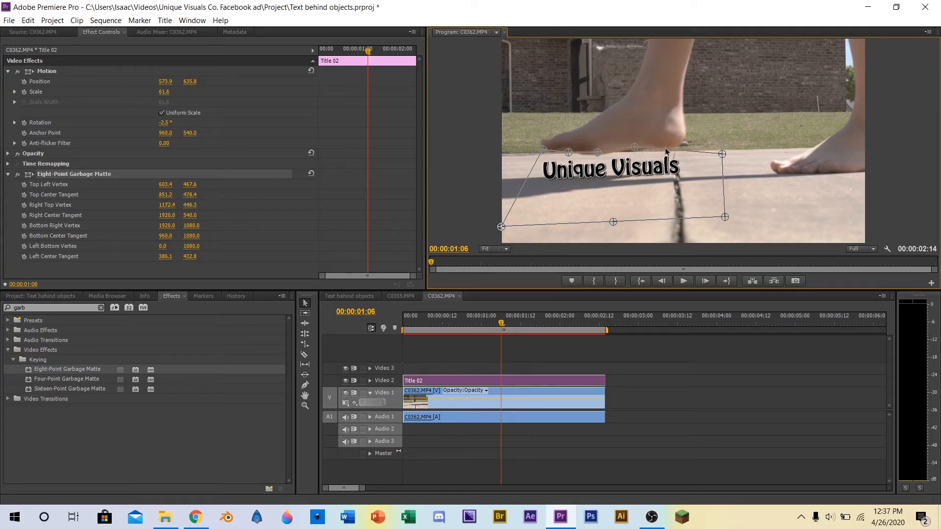
drag(693, 153, 672, 147)
drag(725, 216, 688, 146)
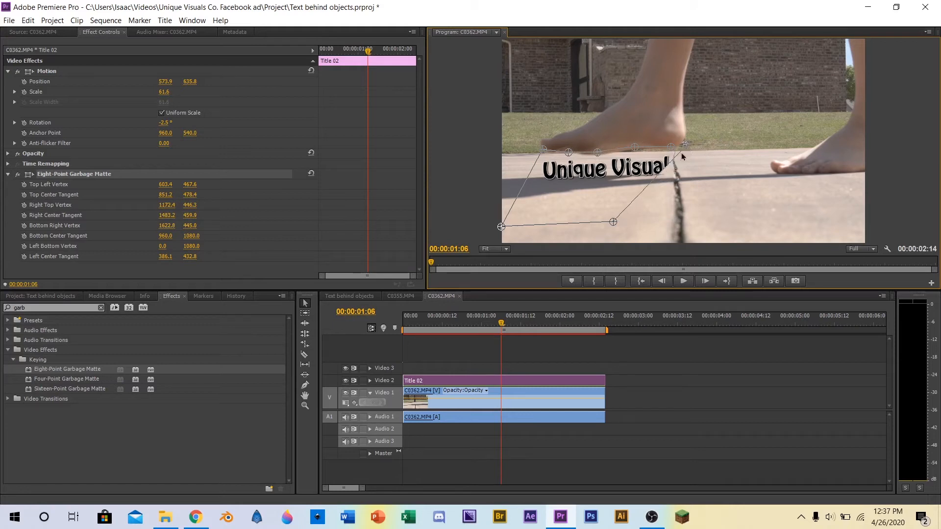
Place the matte's bottom centre and left bottom points just outside the title's lower corners, and lower the top centre point slightly
drag(614, 226, 695, 181)
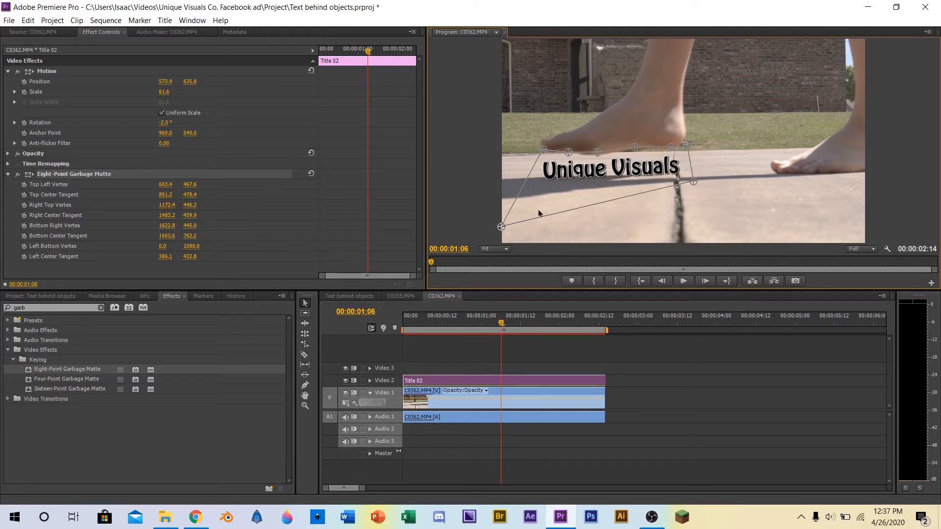
drag(500, 226, 529, 182)
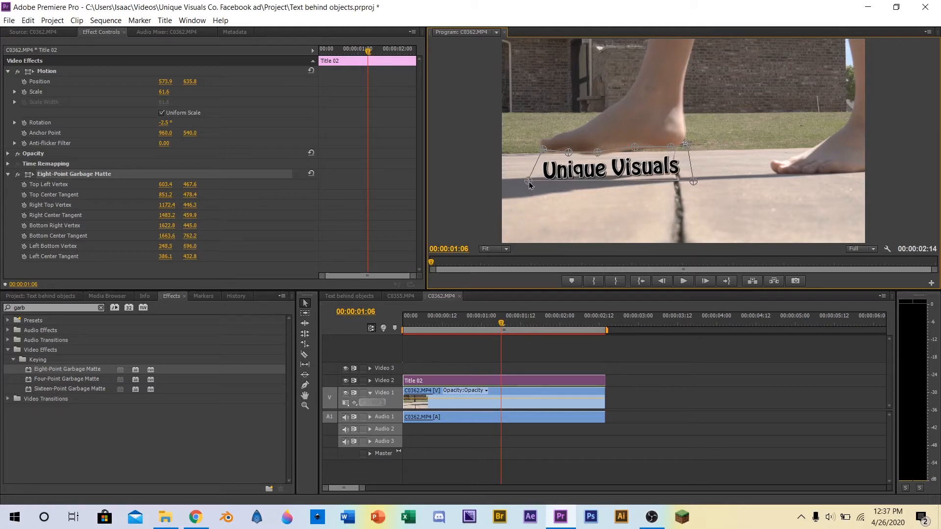
drag(695, 181, 696, 174)
drag(529, 181, 529, 186)
drag(693, 175, 693, 178)
drag(597, 152, 596, 157)
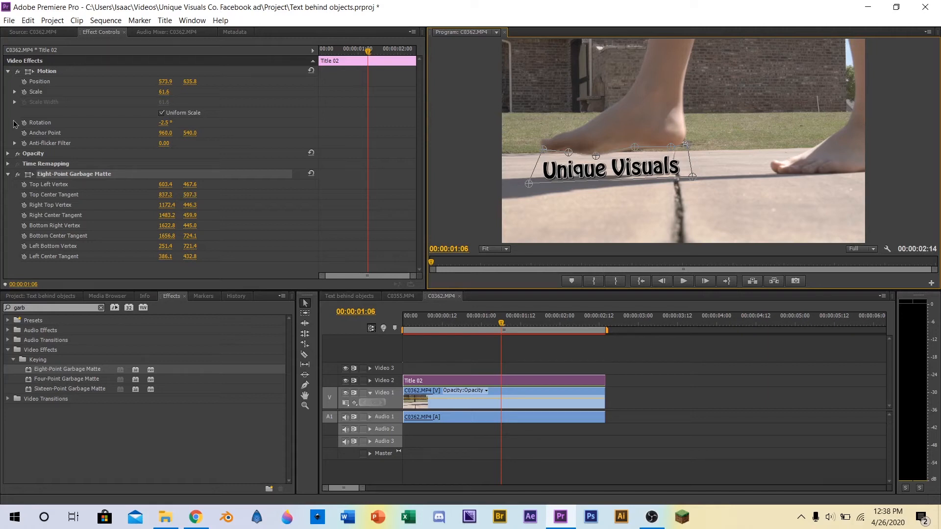
Enable keyframing for all eight garbage matte points at 00:00:01:06
click(23, 185)
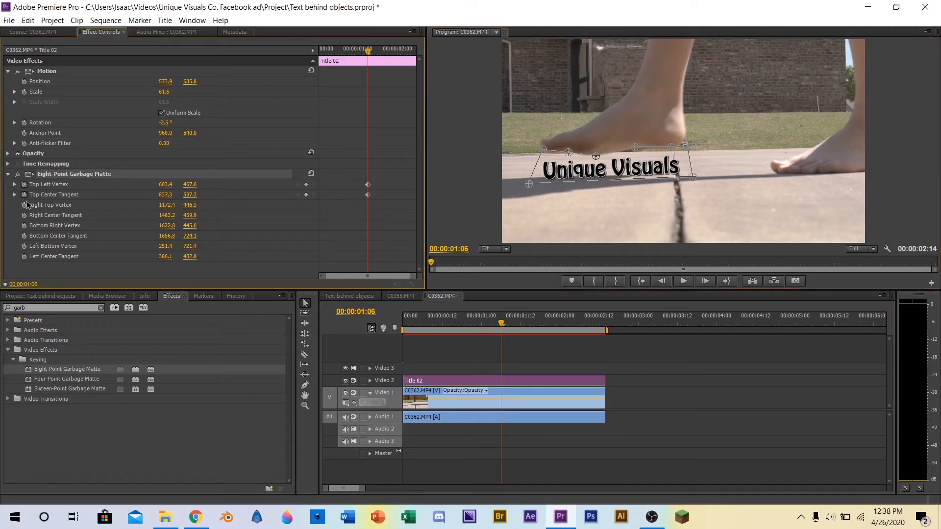
click(24, 204)
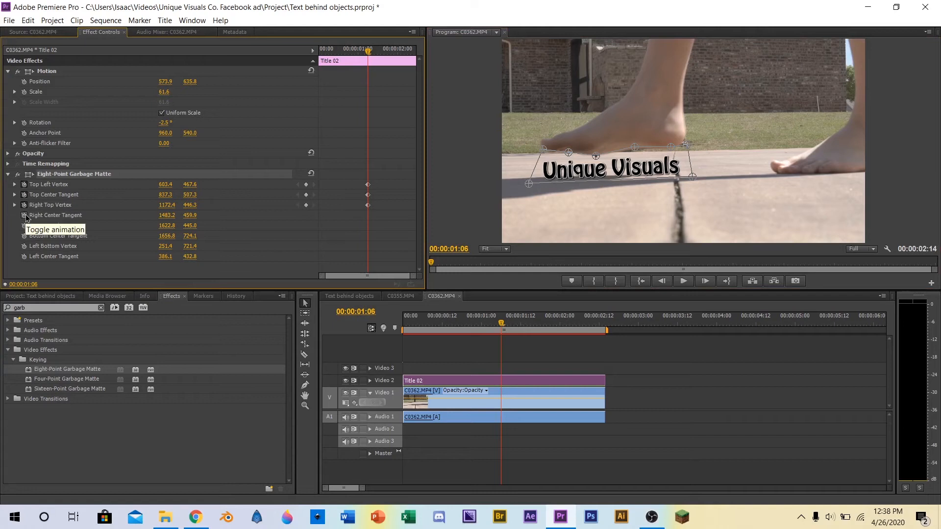
click(24, 215)
click(24, 225)
click(24, 236)
click(24, 246)
click(24, 256)
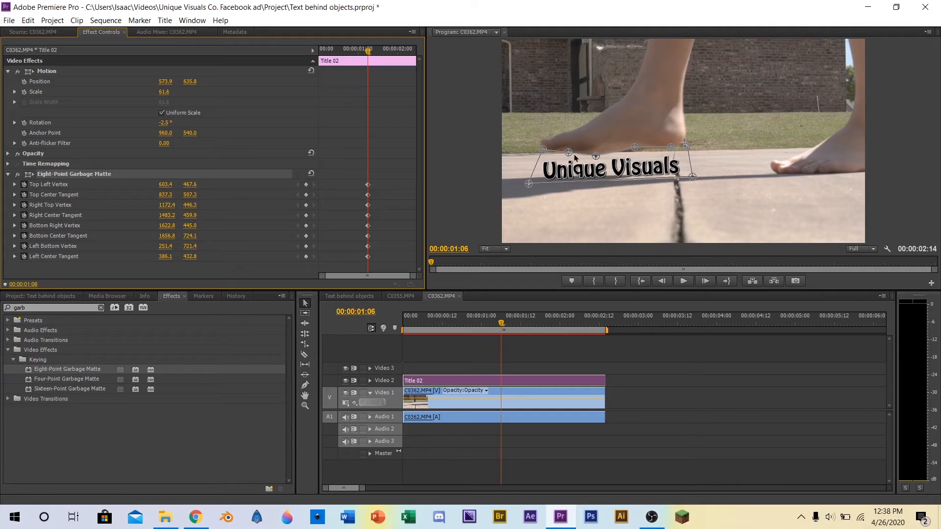
Advance one frame to 00:00:01:07 and enlarge the program monitor within the layout
key(Right)
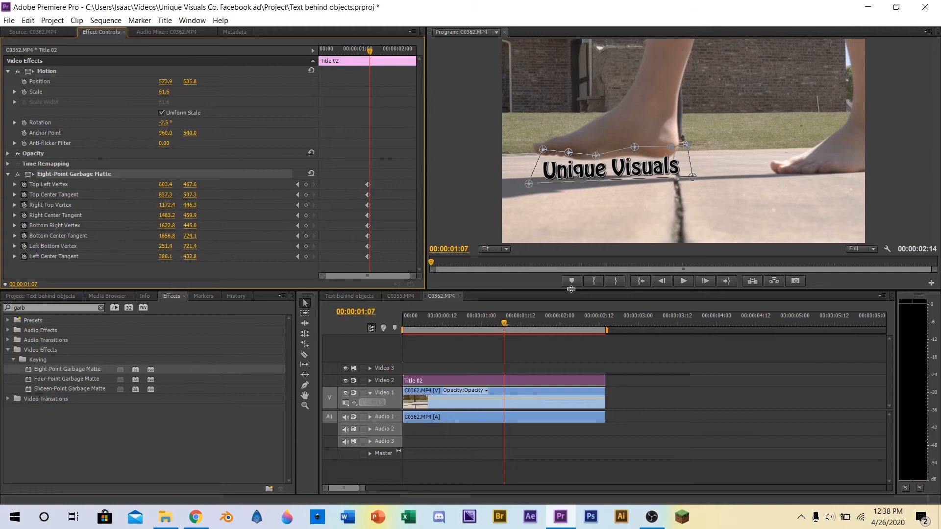
drag(573, 290, 574, 479)
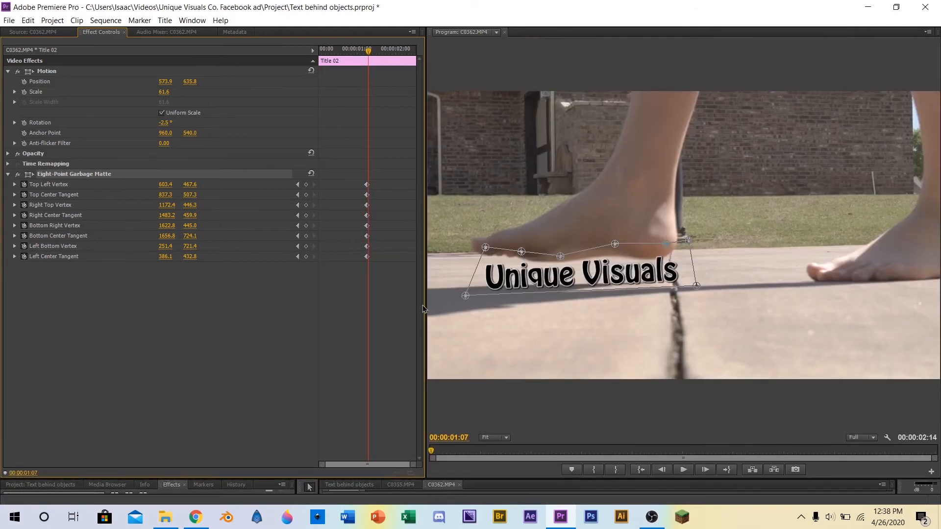
drag(426, 302, 377, 279)
Reset the current Editing workspace to its default layout
click(192, 20)
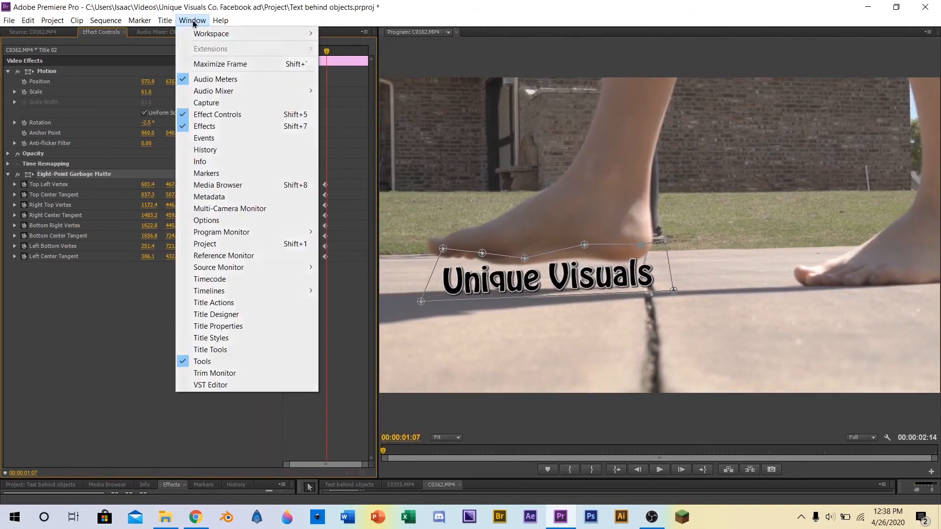
mouse_move(294, 33)
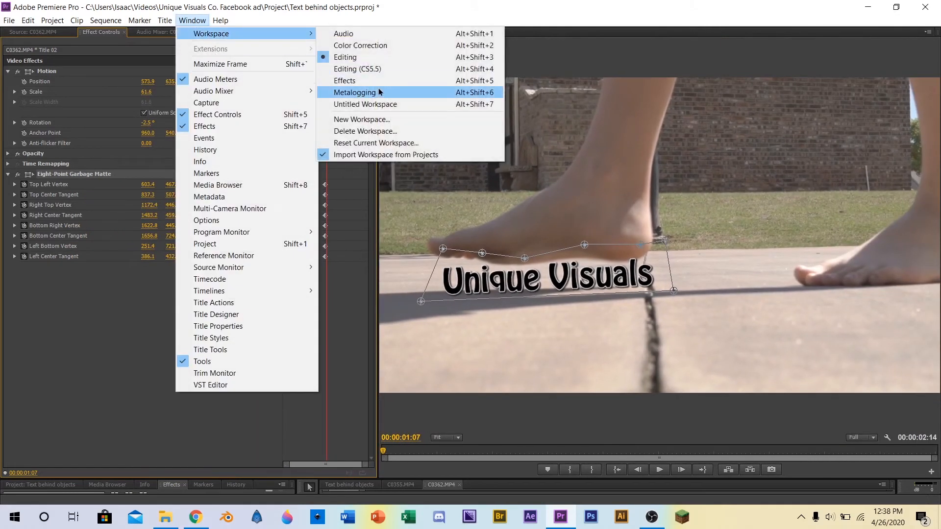
click(387, 143)
key(Return)
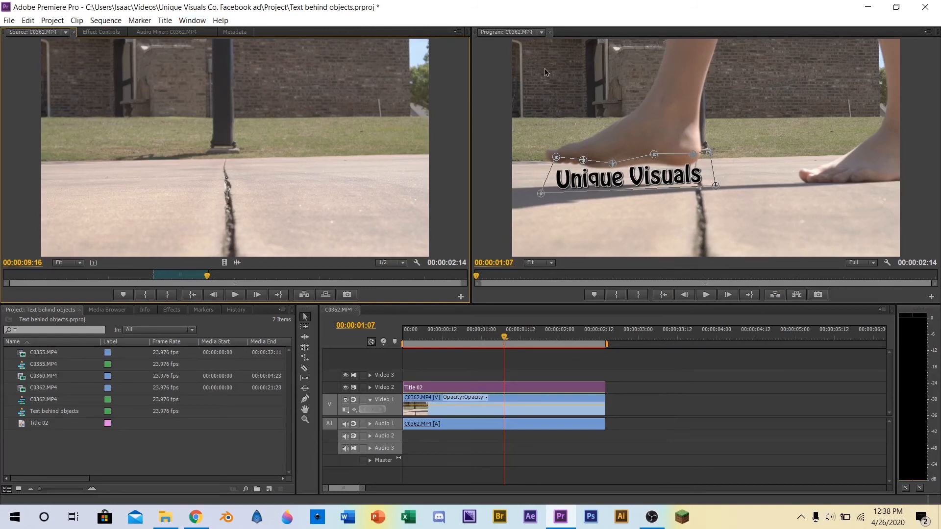
Maximize the program monitor, select the title in the enlarged frame, and restore the normal layout
click(560, 110)
click(492, 98)
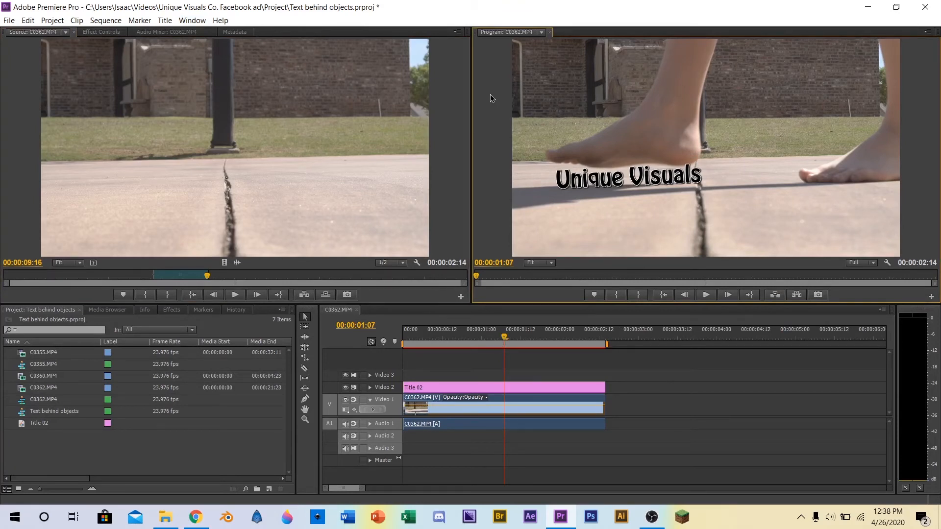
key(grave)
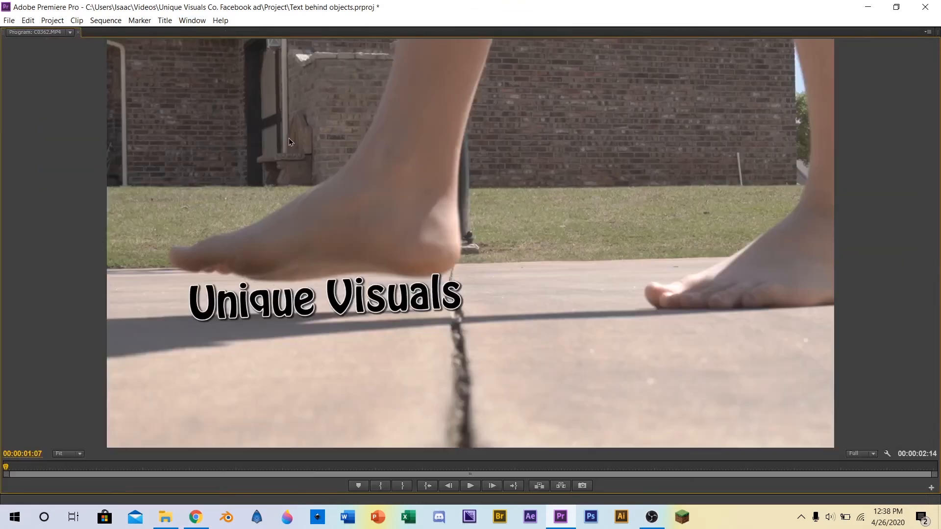
click(197, 295)
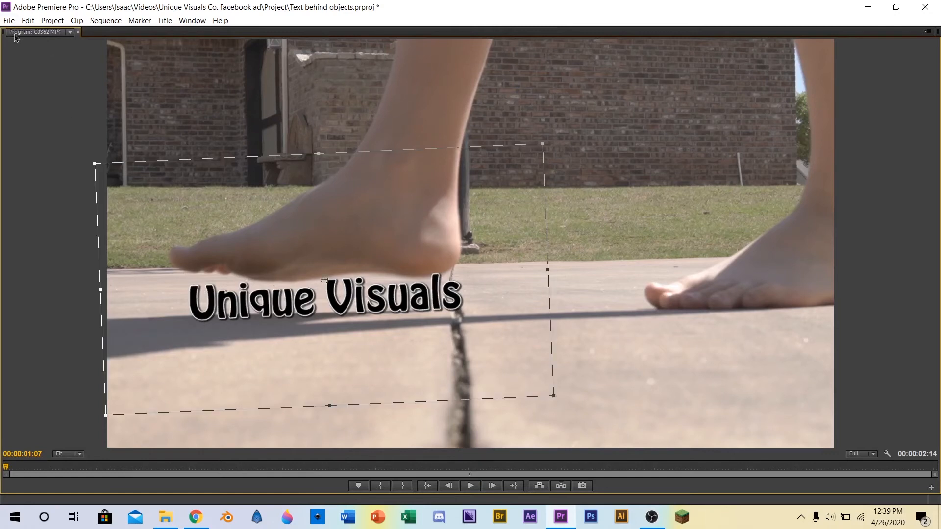
key(grave)
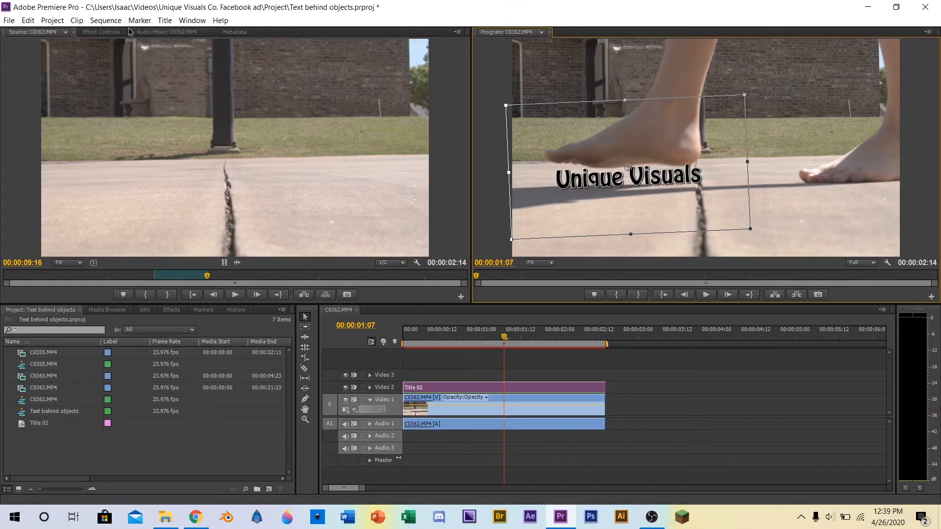
Select the title's Eight-Point Garbage Matte effect and enlarge the program monitor so the matte points are easier to edit
click(112, 32)
click(61, 175)
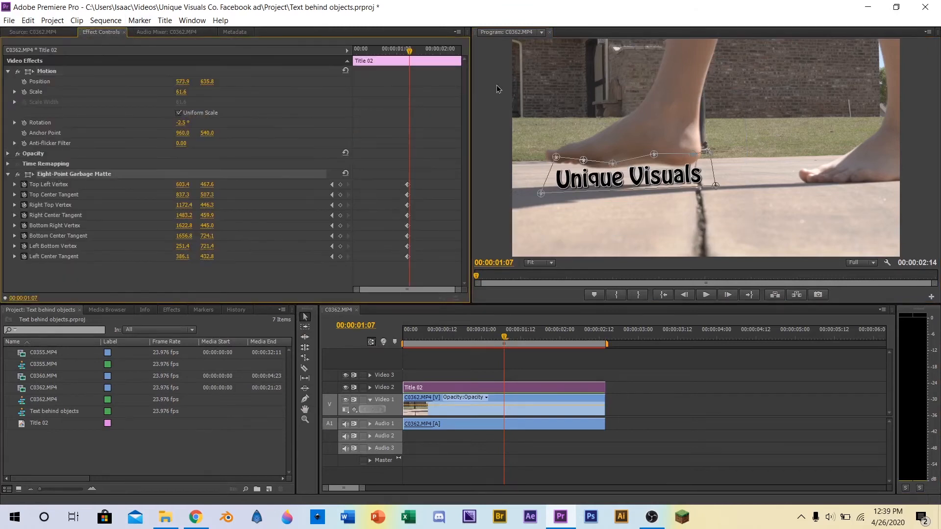
click(541, 105)
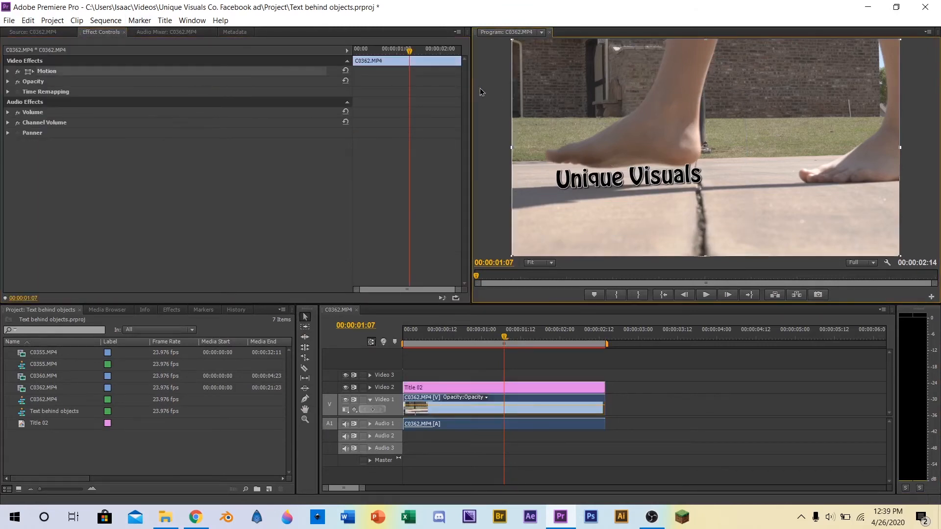
click(42, 175)
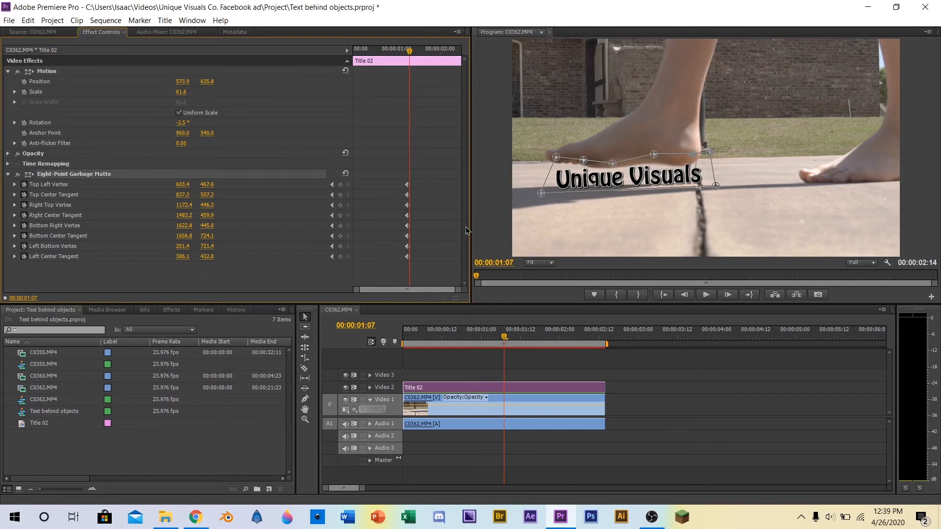
drag(470, 218, 180, 219)
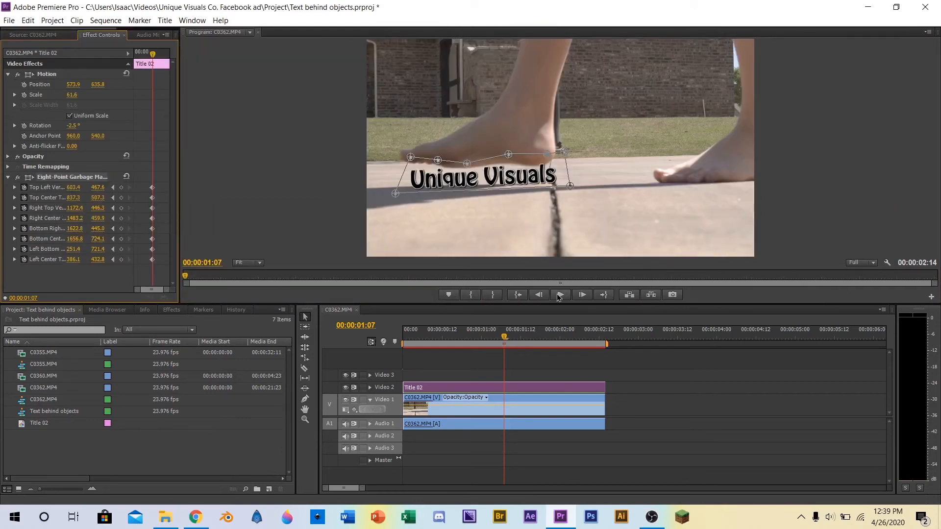
drag(545, 306, 524, 463)
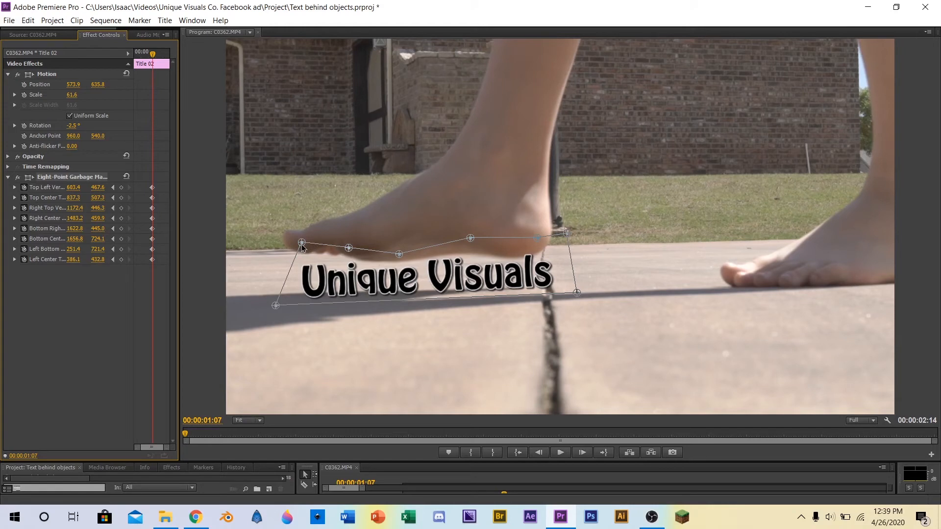
Move the six upper garbage matte points down to follow the underside of the stepping foot at 00:00:01:07
drag(301, 244, 290, 253)
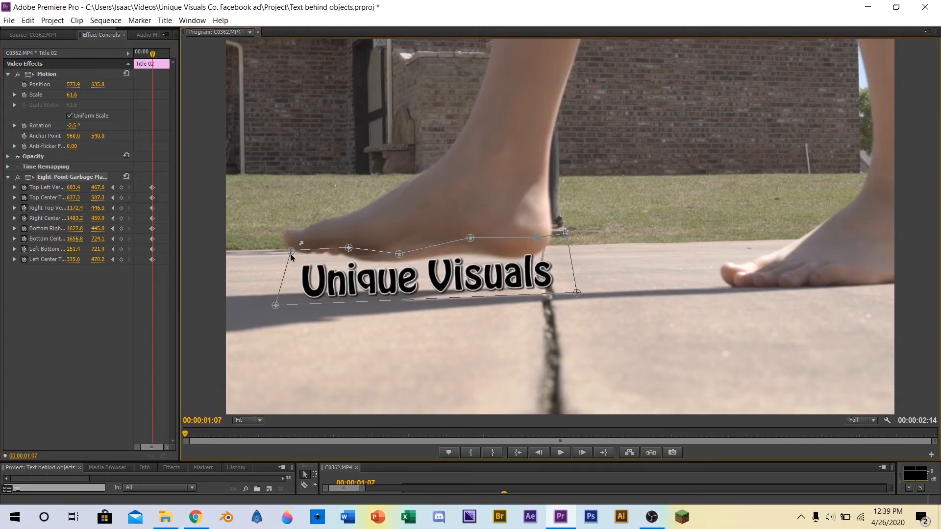
drag(348, 248, 339, 257)
drag(399, 255, 382, 270)
drag(468, 238, 463, 257)
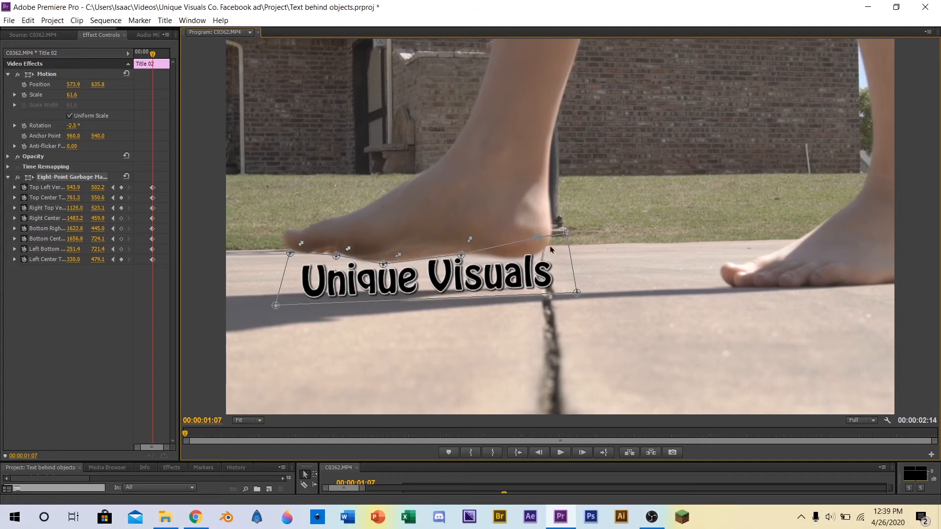
drag(536, 240, 507, 263)
drag(566, 232, 544, 258)
Advance to 00:00:01:08, lower the matte's upper points along the foot's sole, and shift the lower corner point beside the heel slightly inward
key(Right)
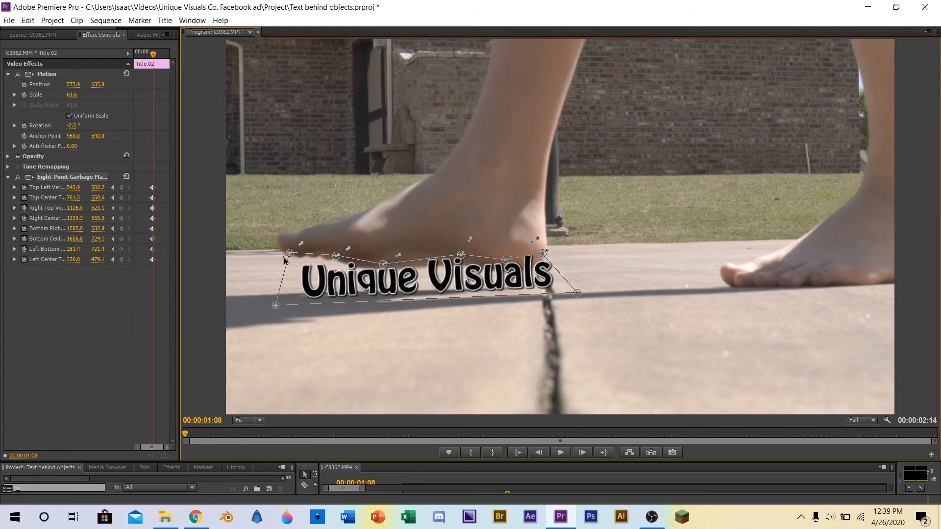
drag(290, 254, 287, 265)
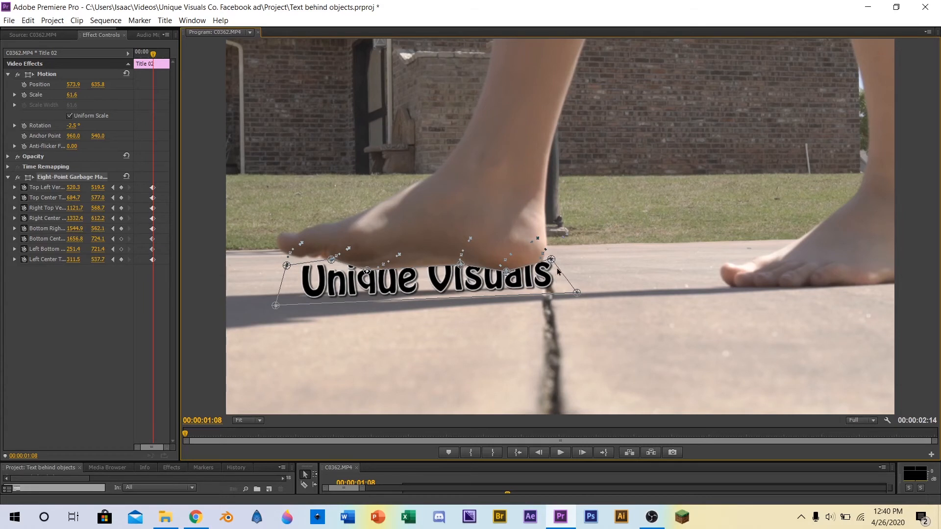
mouse_move(577, 292)
mouse_down()
mouse_move(562, 291)
mouse_move(571, 291)
mouse_up()
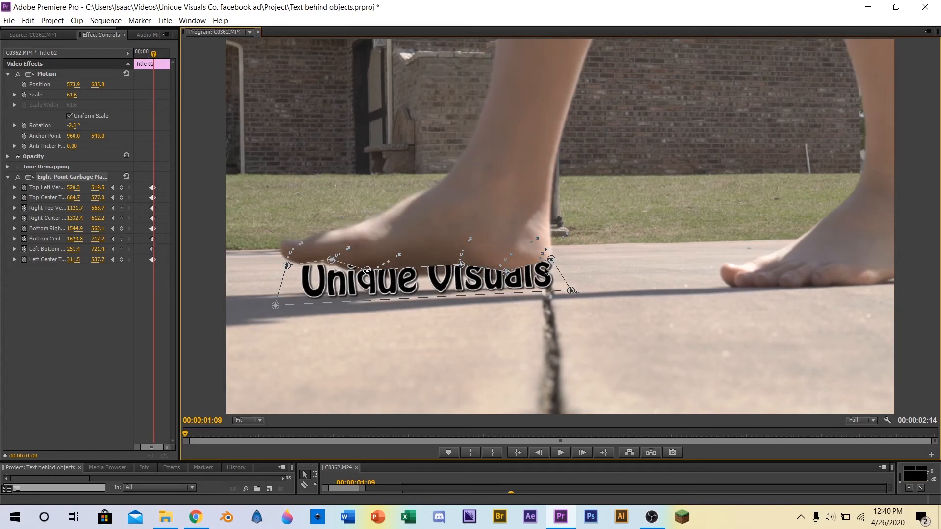
Reshape the matte around the heel and toes at 00:00:01:09, moving the lower corner point farther out beyond the heel
drag(552, 263, 502, 284)
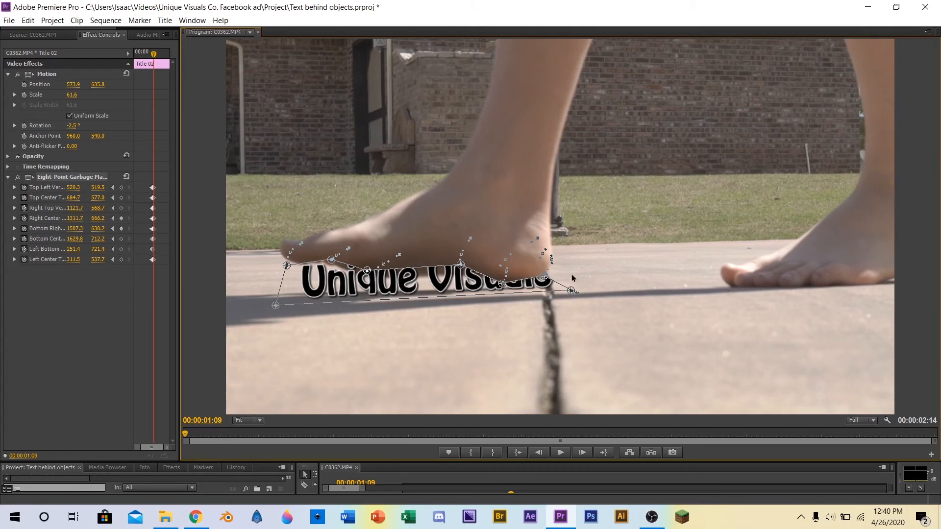
mouse_move(571, 297)
mouse_down()
mouse_move(541, 297)
mouse_move(589, 293)
mouse_up()
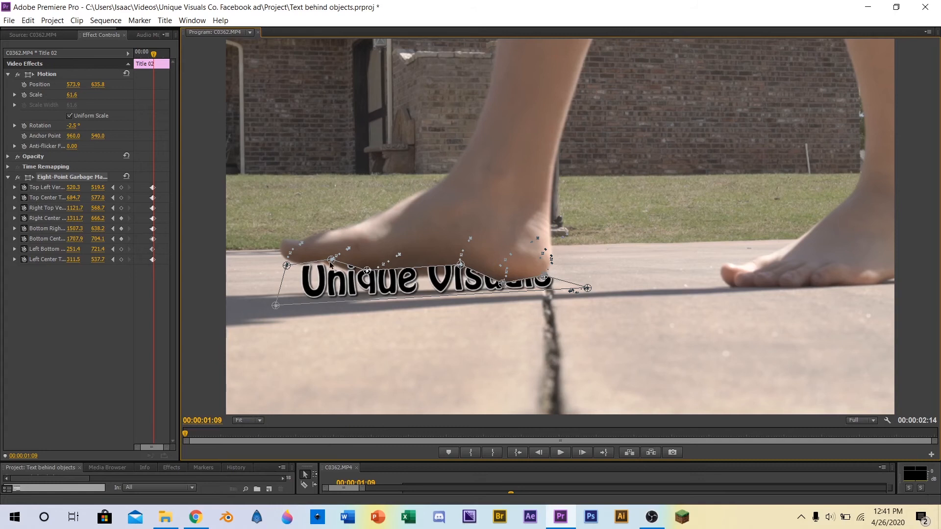
drag(329, 262, 355, 278)
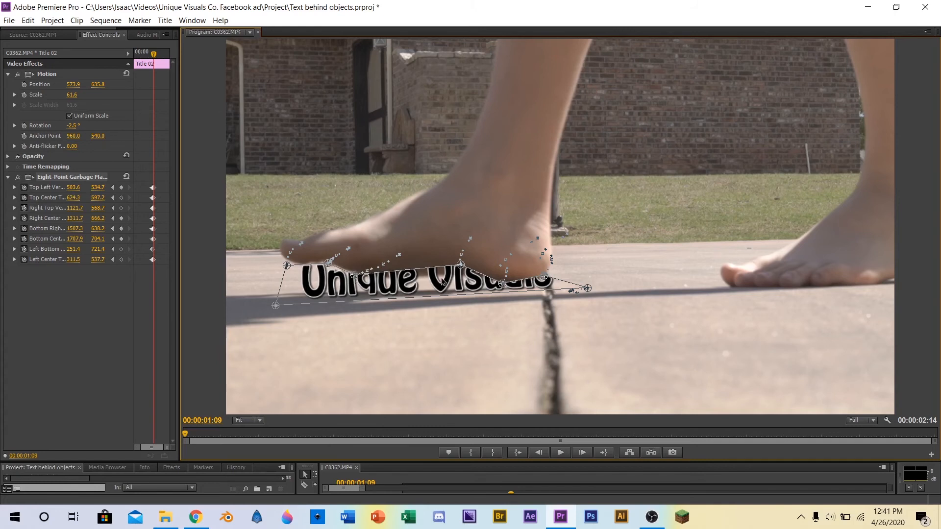
Advance to 00:00:01:10, fit the matte's upper points to the sole and heel, and undo the last point adjustment
key(Right)
drag(502, 290, 471, 285)
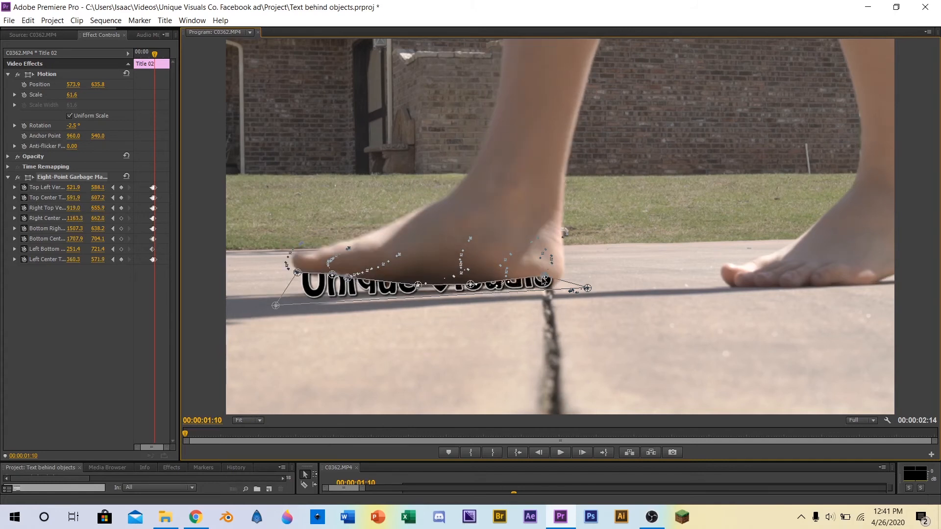
drag(543, 279, 549, 292)
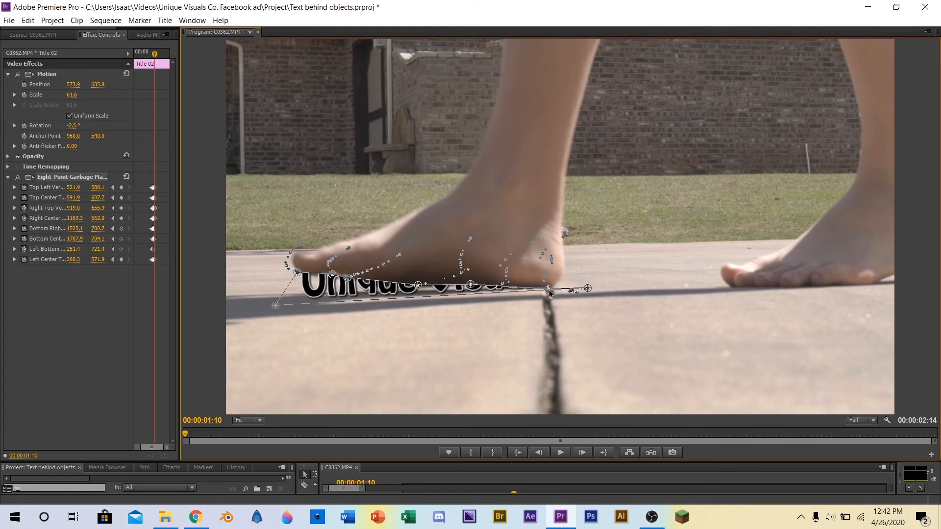
drag(471, 284, 473, 289)
key(ctrl+z)
Lower the matte's upper points to the planted foot's sole across 00:00:01:11 and 00:00:01:12, and advance to 00:00:01:13
key(Right)
drag(296, 273, 290, 280)
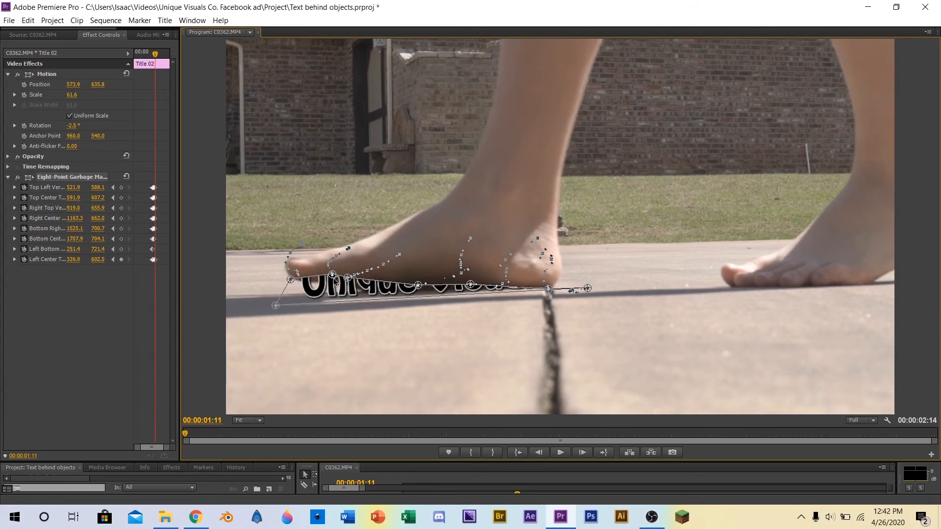
drag(333, 277, 349, 297)
key(Right)
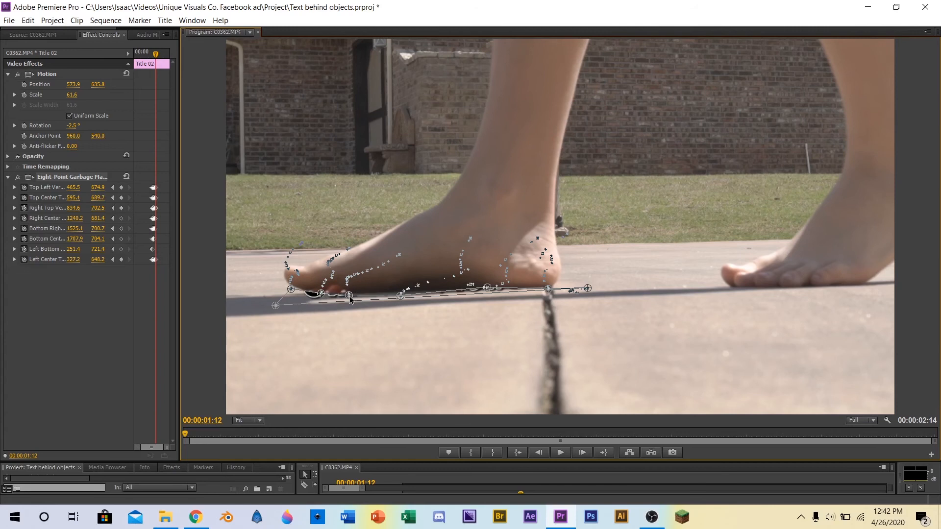
key(Right)
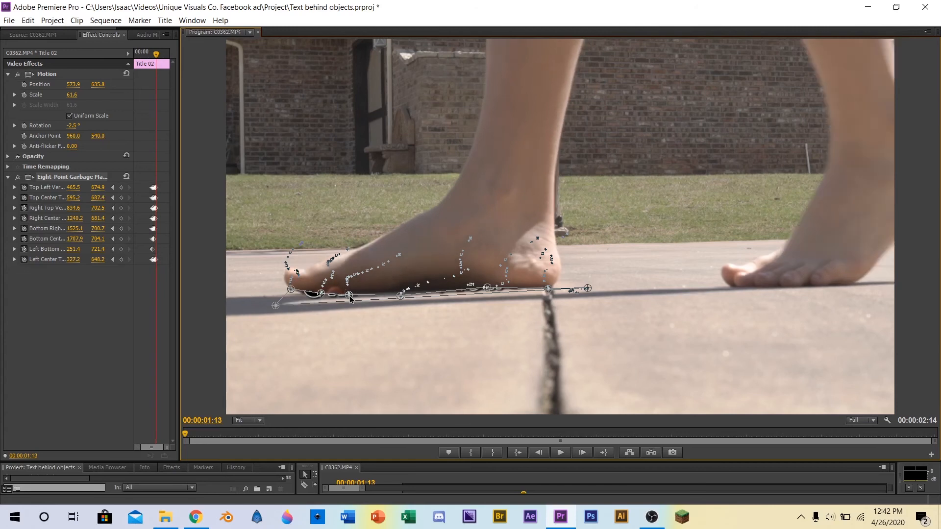